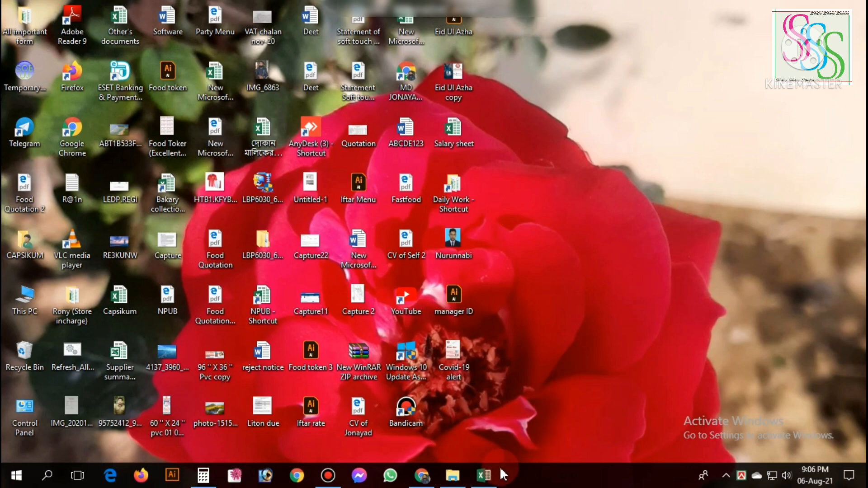
Switch to the open Excel workbook showing the 06 June item list.
click(483, 475)
click(552, 310)
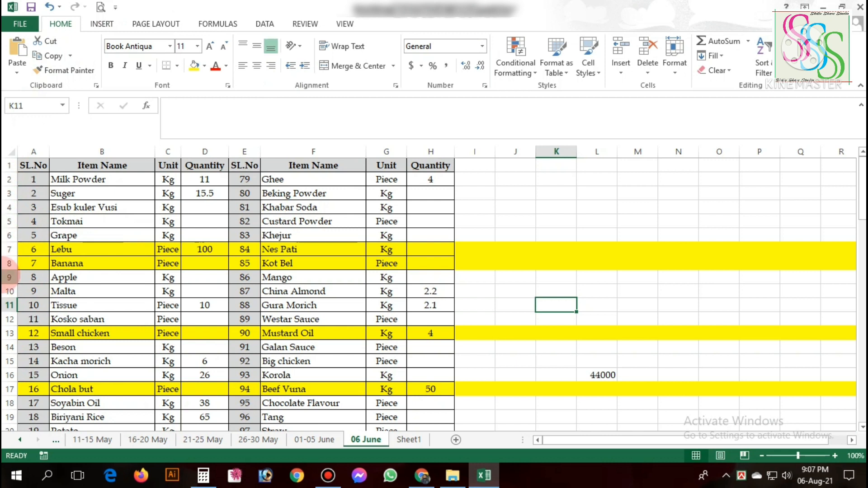
Insert one blank row above the Grape row, at row 6 of the 06 June sheet.
click(7, 235)
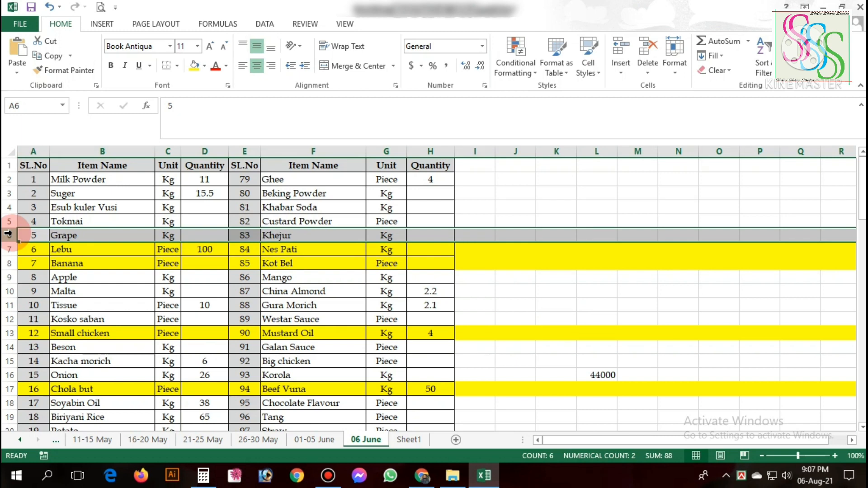
key(ctrl+shift+plus)
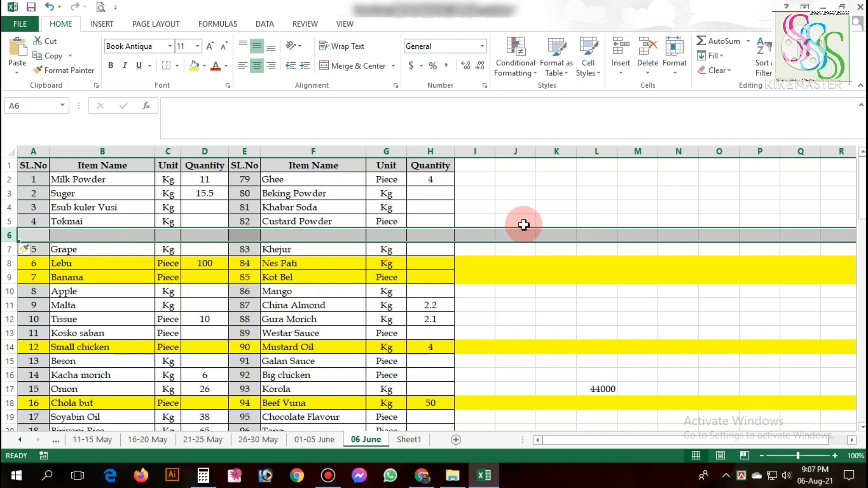
click(508, 234)
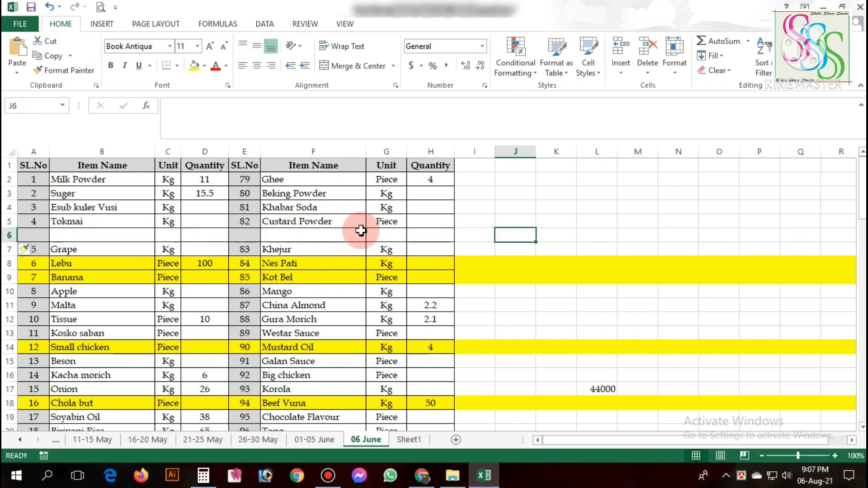
Insert four blank rows at once at row 6, by selecting rows 6 to 9 as the insertion range.
click(14, 235)
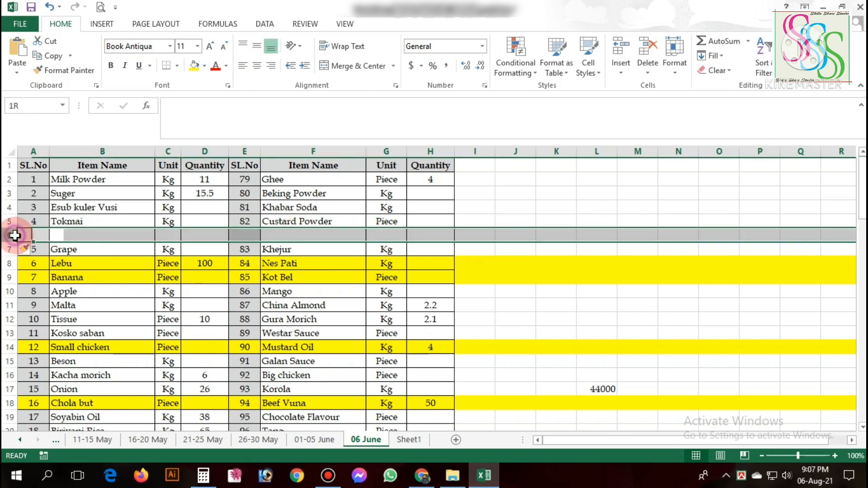
drag(15, 235, 4, 274)
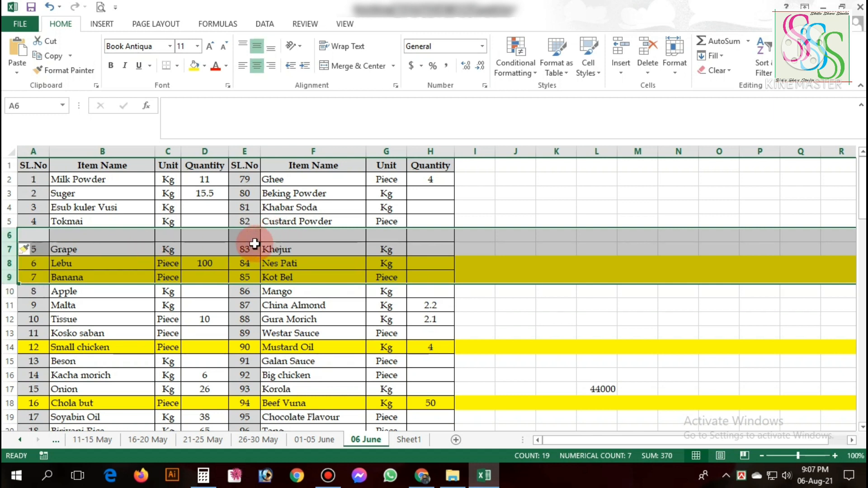
key(ctrl+shift+plus)
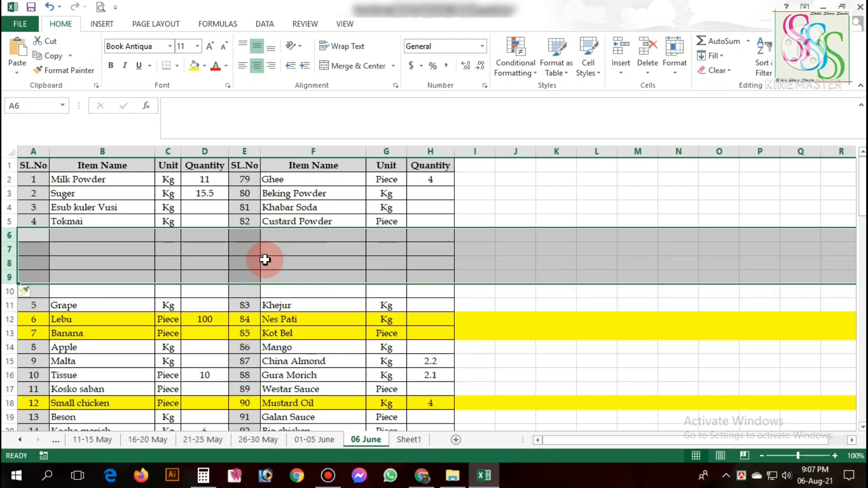
click(281, 260)
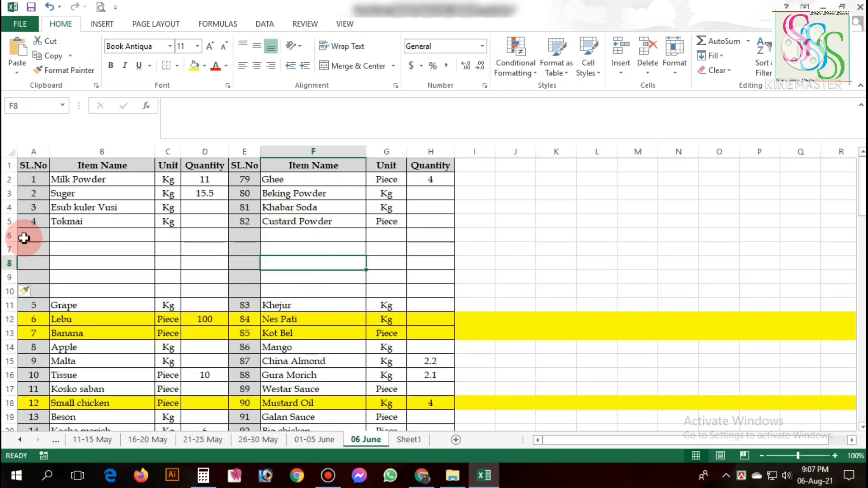
Delete blank row 6 by itself, and the remaining blank rows 6 to 9 as one group.
drag(10, 234, 10, 233)
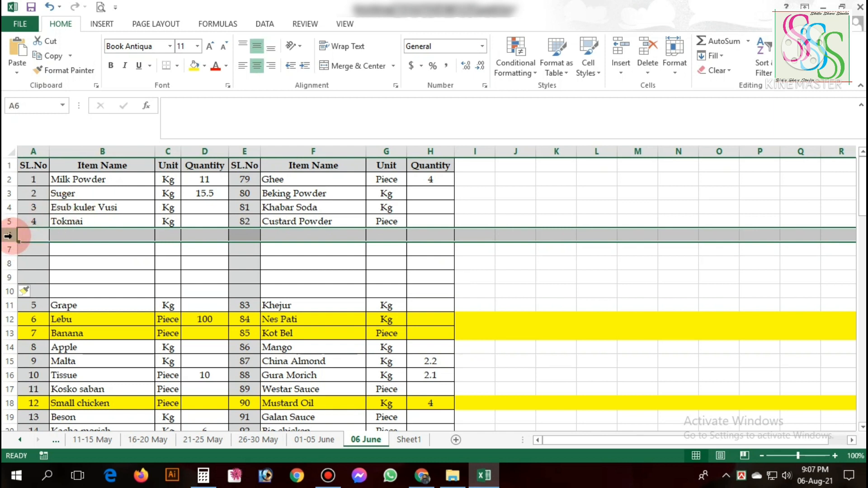
key(ctrl+minus)
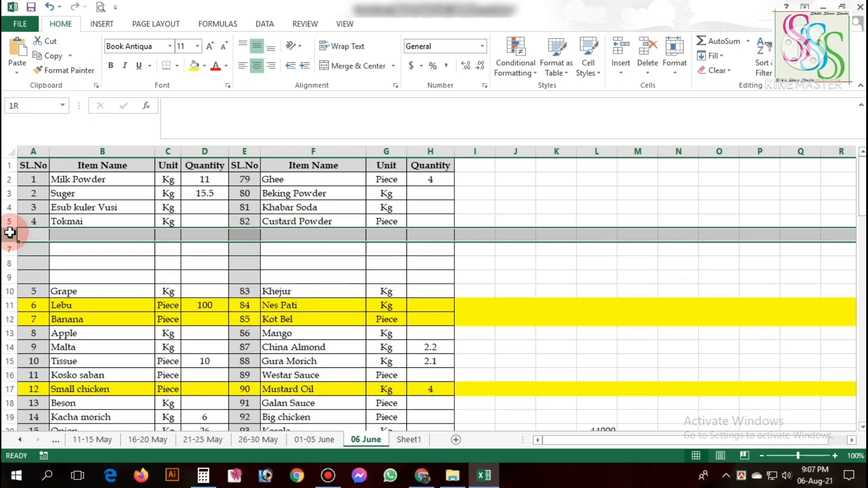
drag(9, 235, 3, 275)
right_click(218, 243)
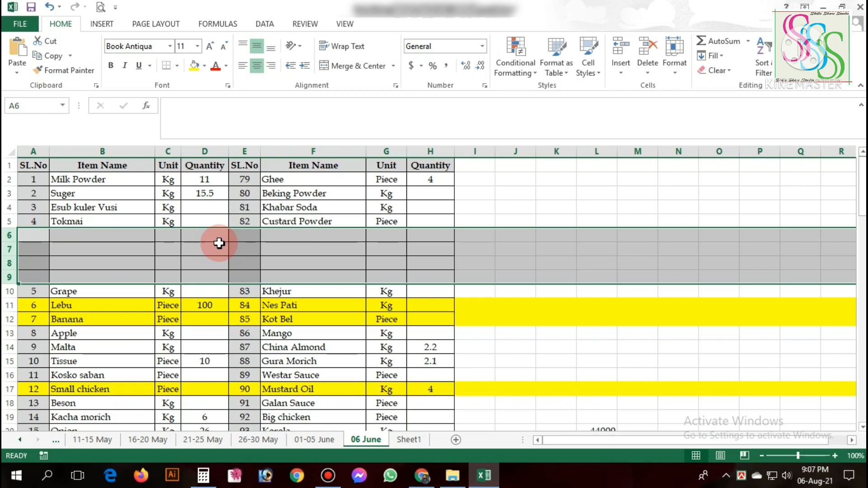
key(ctrl+minus)
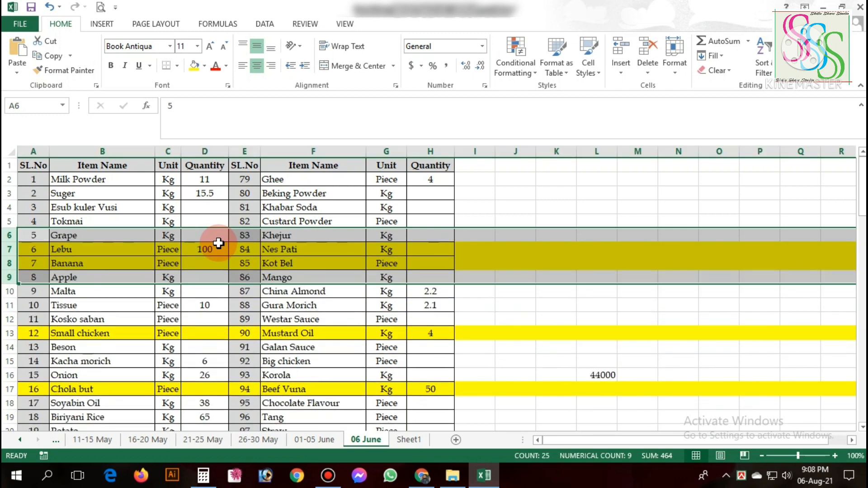
click(219, 244)
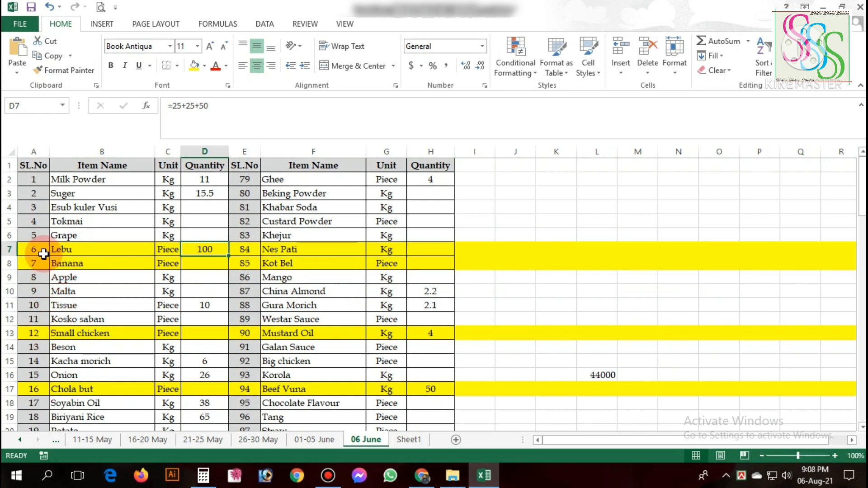
Delete the yellow-highlighted rows 7, 8, 13 and 17 together as one non-adjacent selection.
click(508, 256)
click(486, 265)
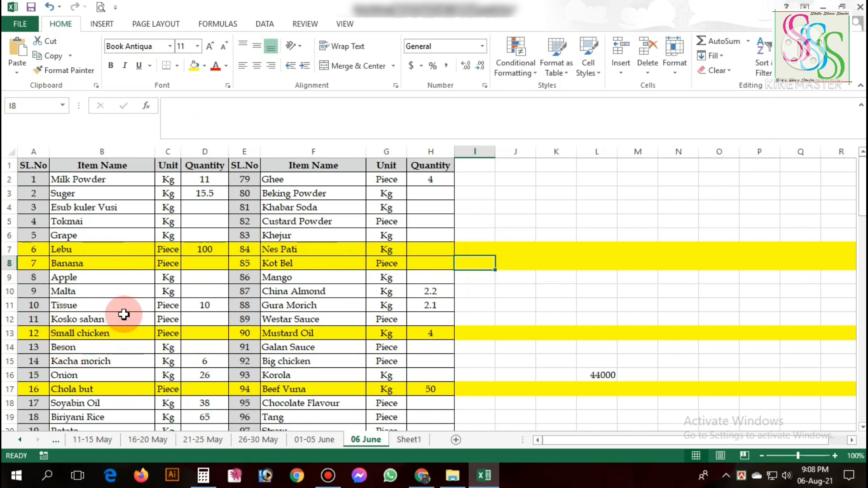
click(126, 300)
click(10, 249)
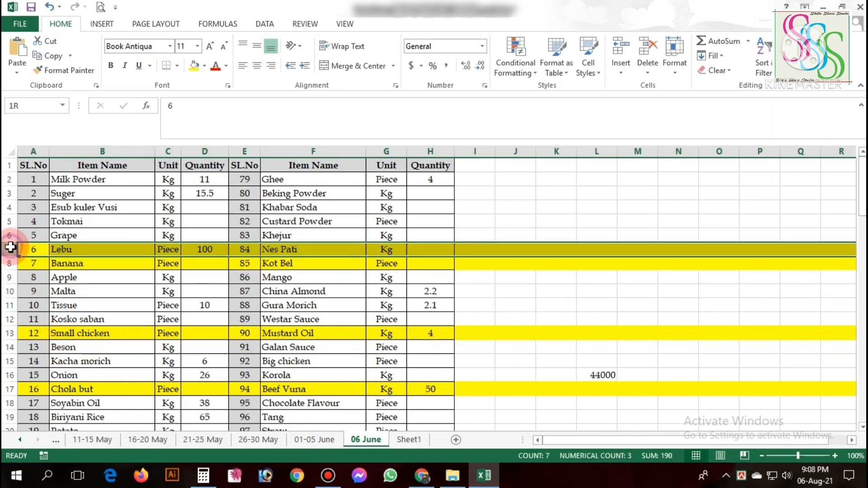
drag(10, 247, 10, 262)
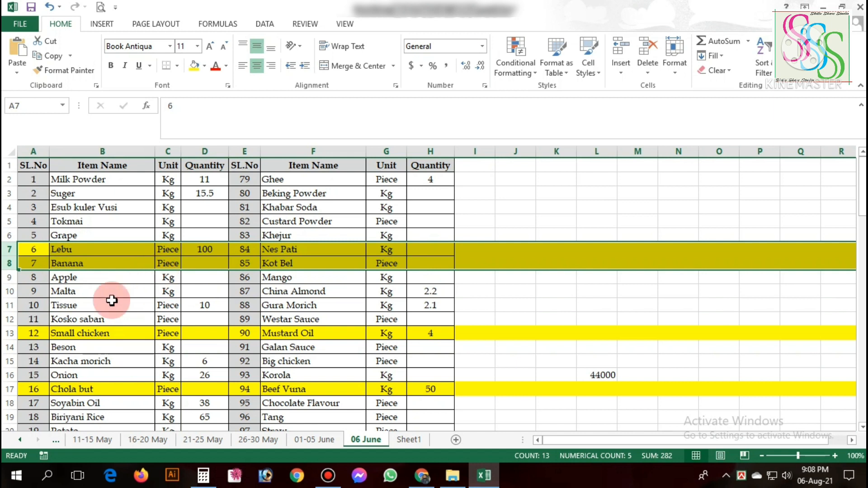
ctrl+click(10, 333)
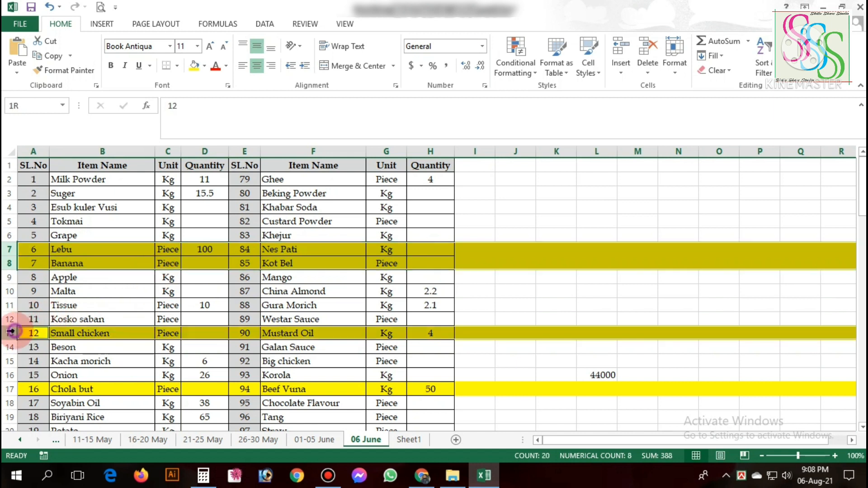
ctrl+click(10, 389)
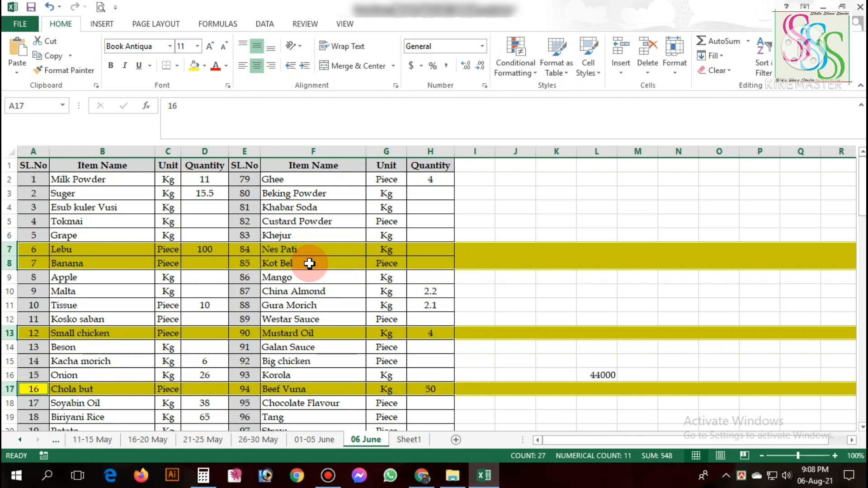
key(ctrl+minus)
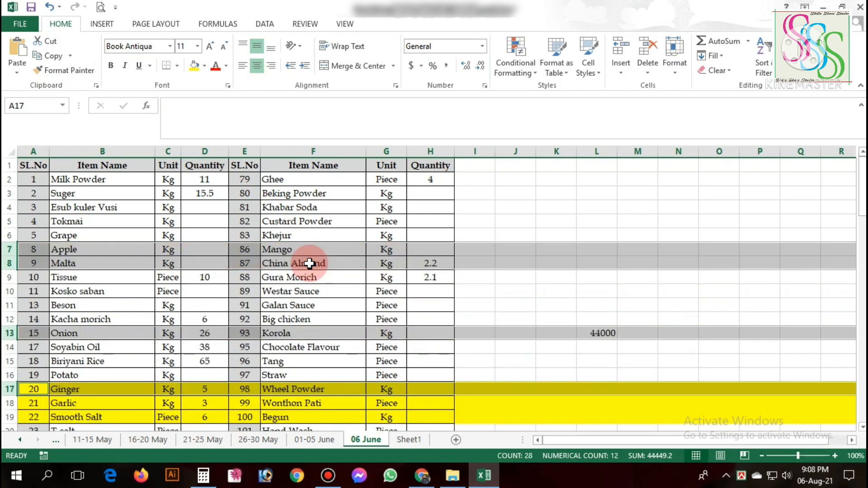
Delete the yellow-highlighted rows 17 to 19, which hold Ginger, Garlic and Smooth Salt.
scroll(313, 264, down, 2)
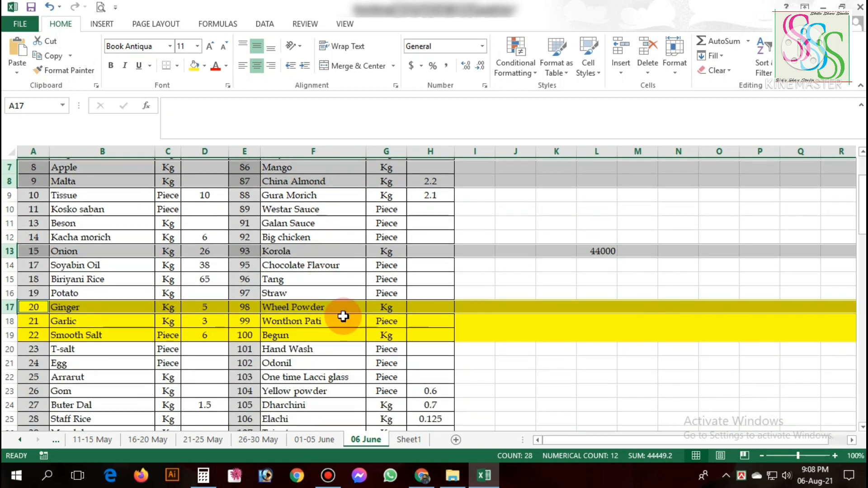
click(349, 319)
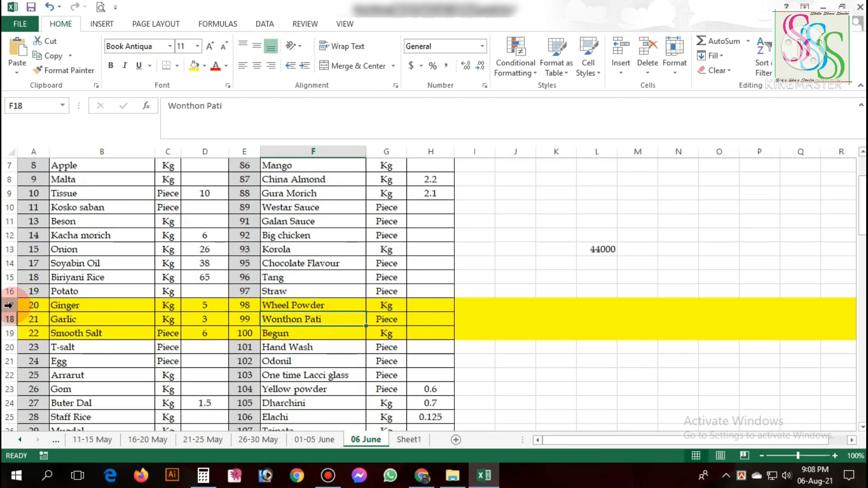
drag(8, 305, 4, 333)
key(ctrl+minus)
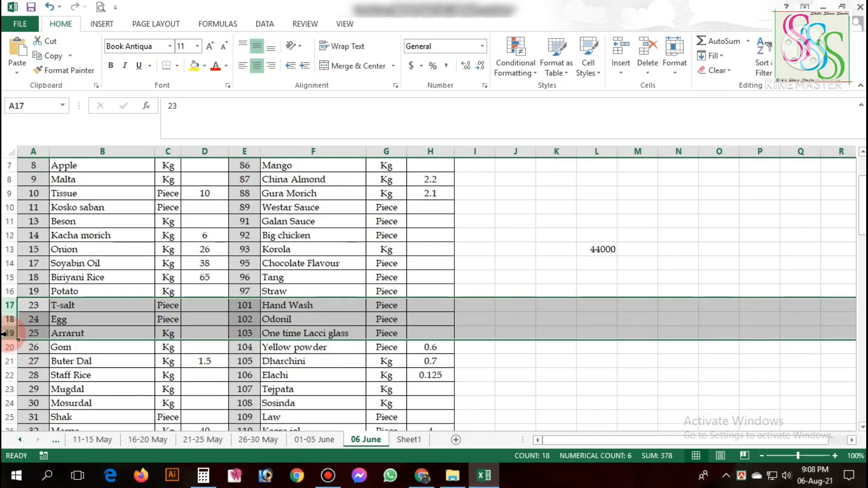
click(124, 249)
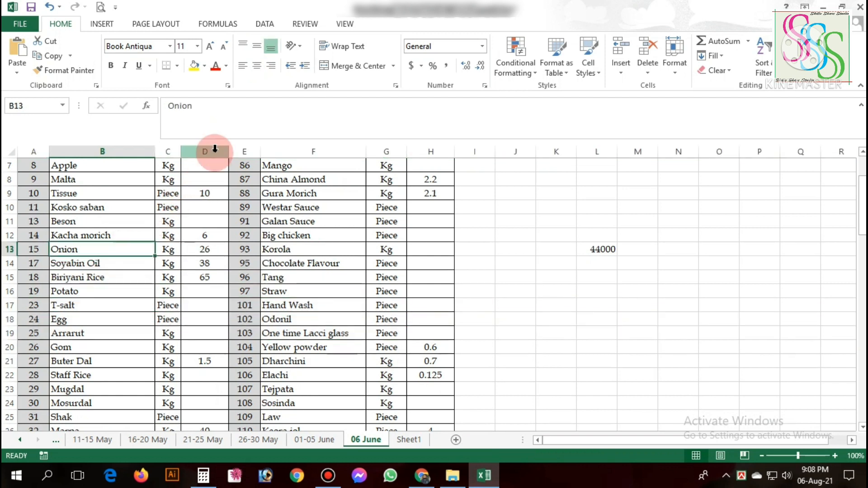
Insert a blank column before Quantity column D, and undo the insertion.
click(4, 249)
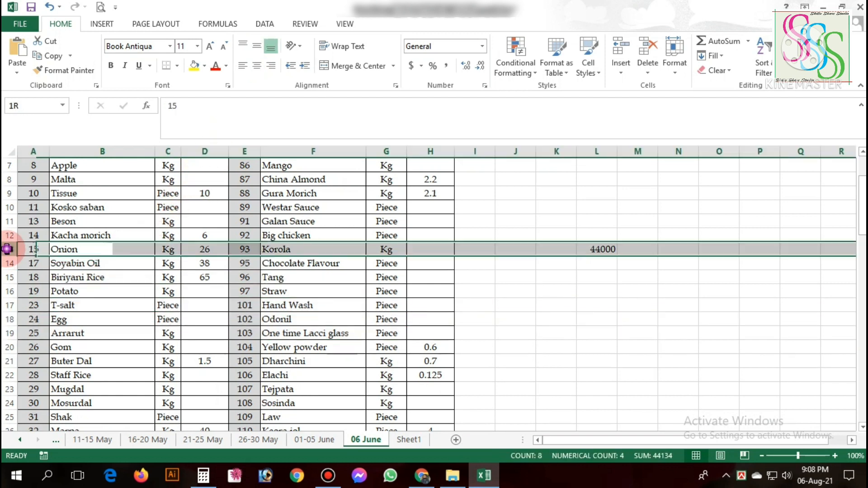
click(198, 150)
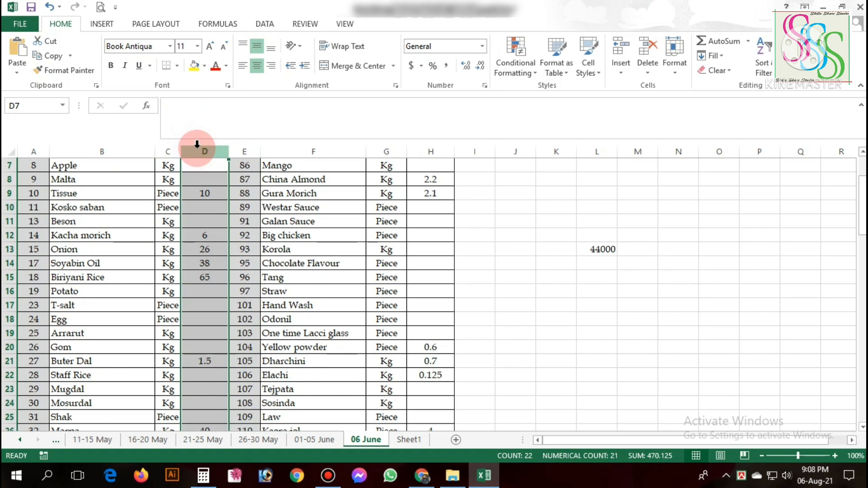
key(ctrl+shift+plus)
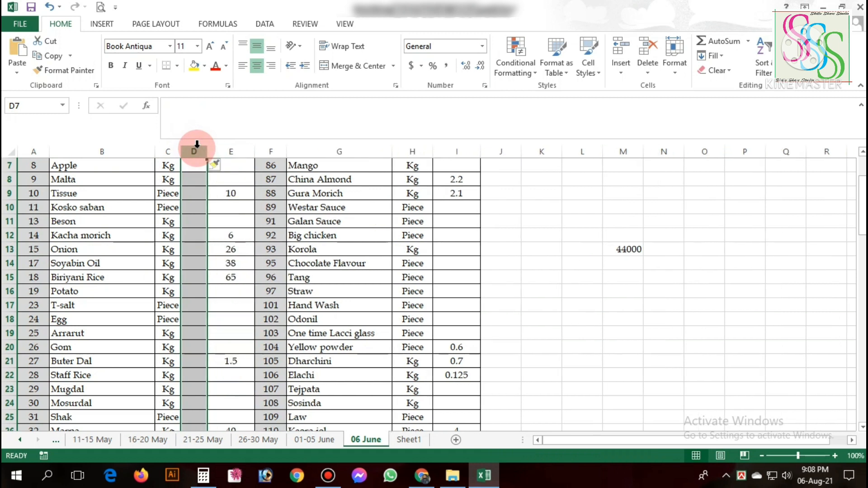
key(ctrl+z)
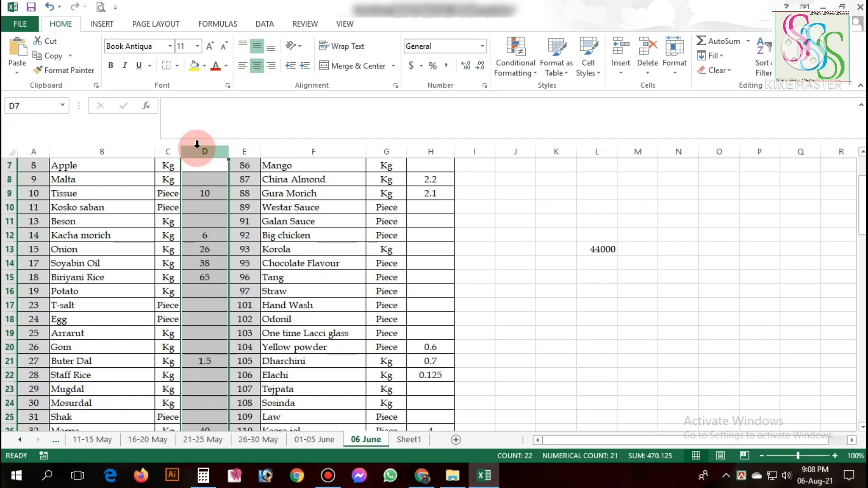
Clear the contents of cell L13, outside the item table.
click(559, 320)
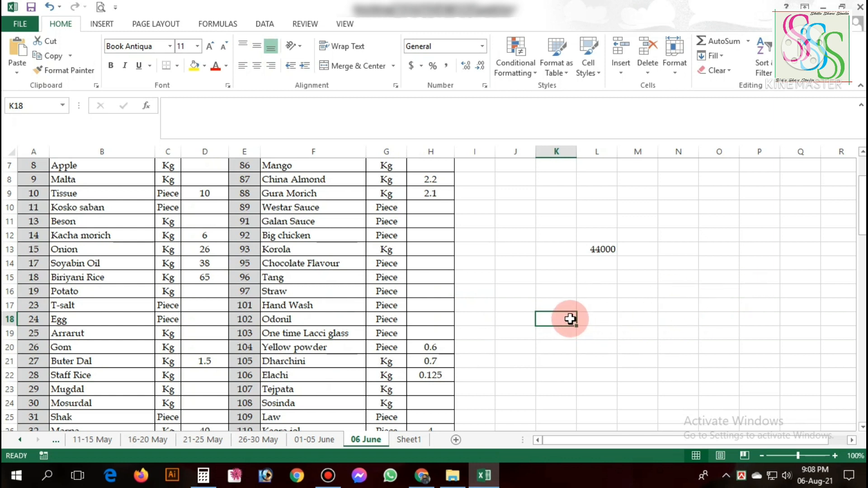
click(605, 251)
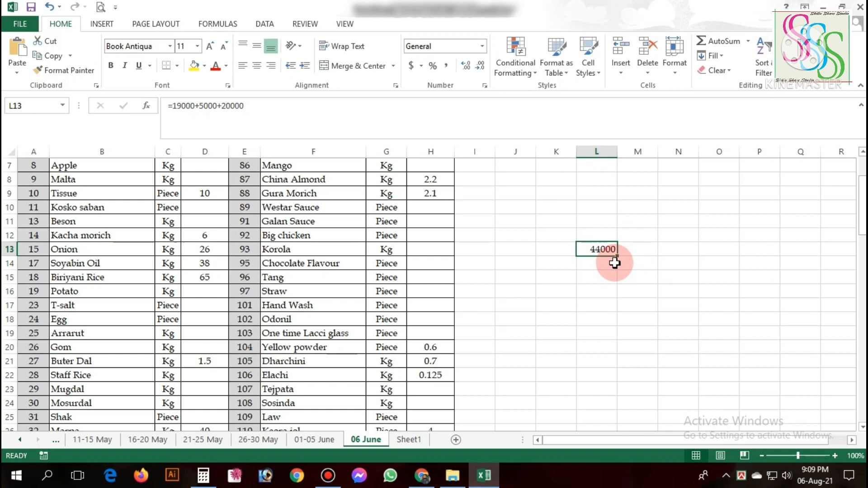
Inspect the quantity formulas for China Almond and Gura Morich in cells H8 and H9.
click(433, 179)
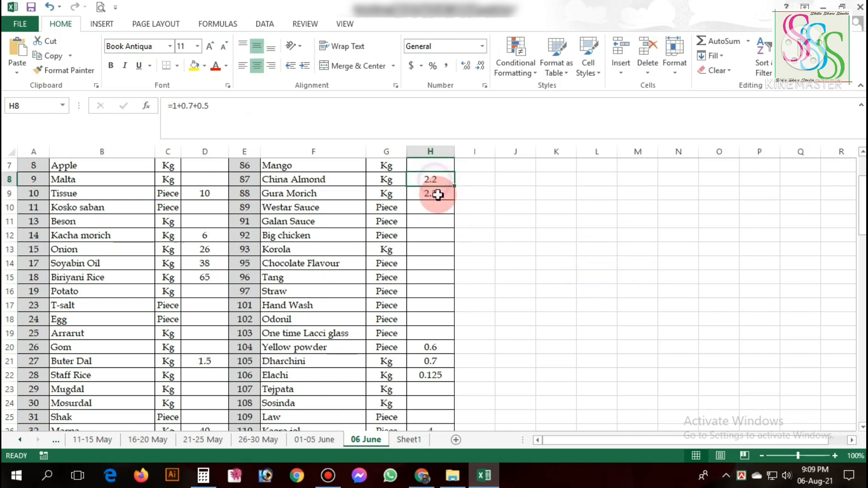
click(438, 194)
click(443, 179)
click(443, 192)
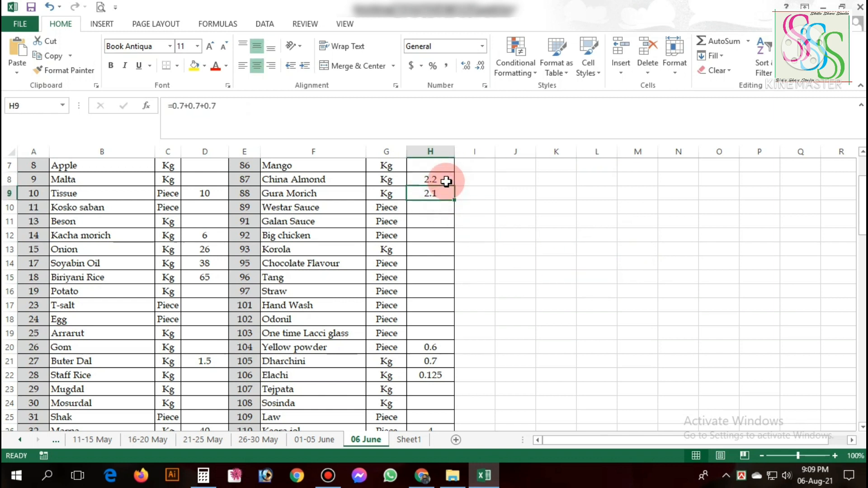
drag(446, 182, 446, 189)
scroll(354, 367, up, 2)
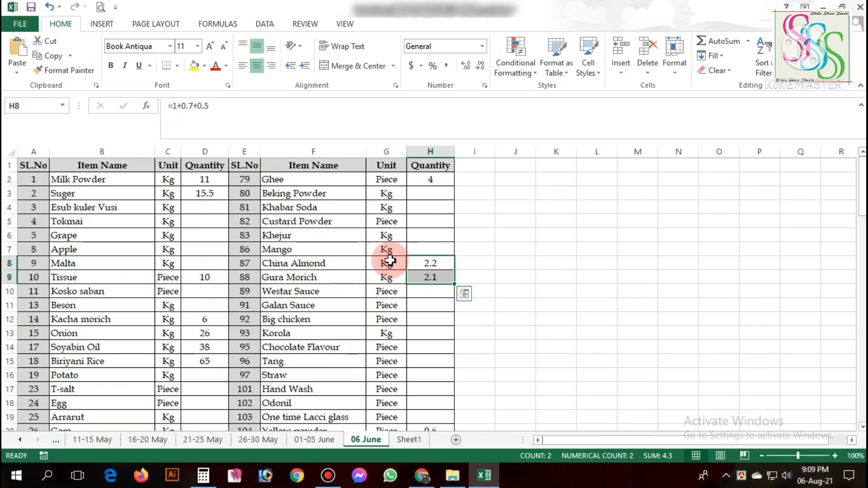
click(430, 261)
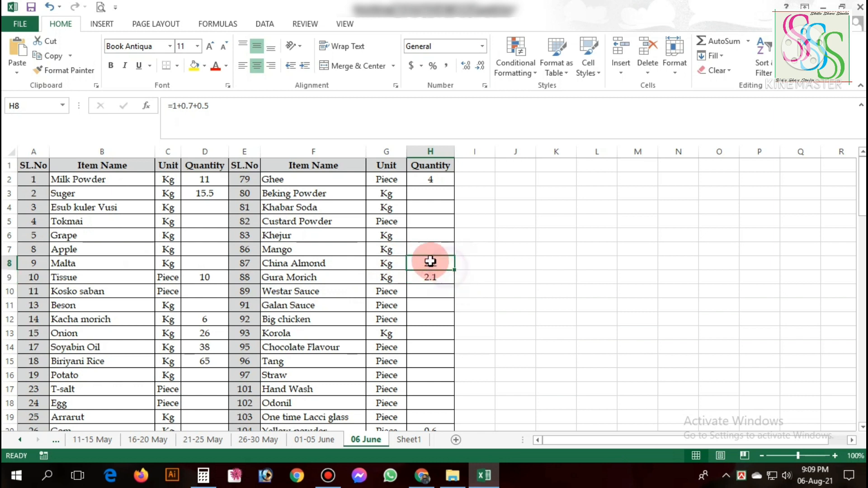
Enter the formula =H8 in cell M9 and fill it down to M16.
click(653, 275)
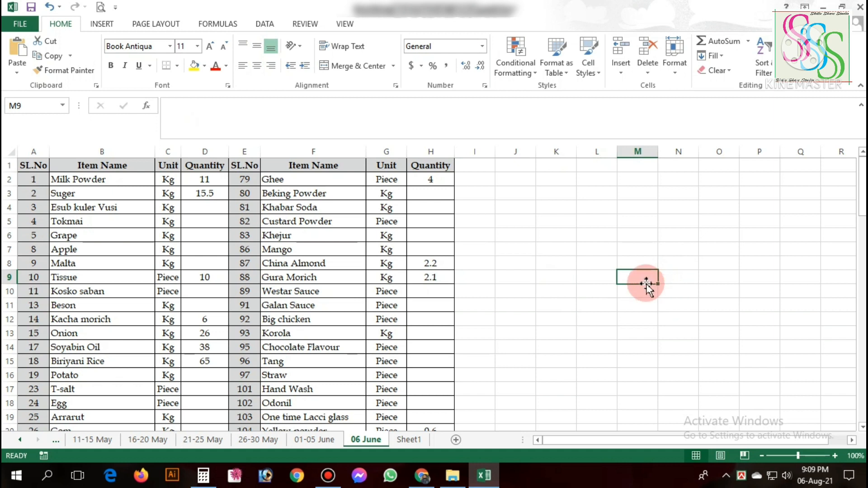
text(=)
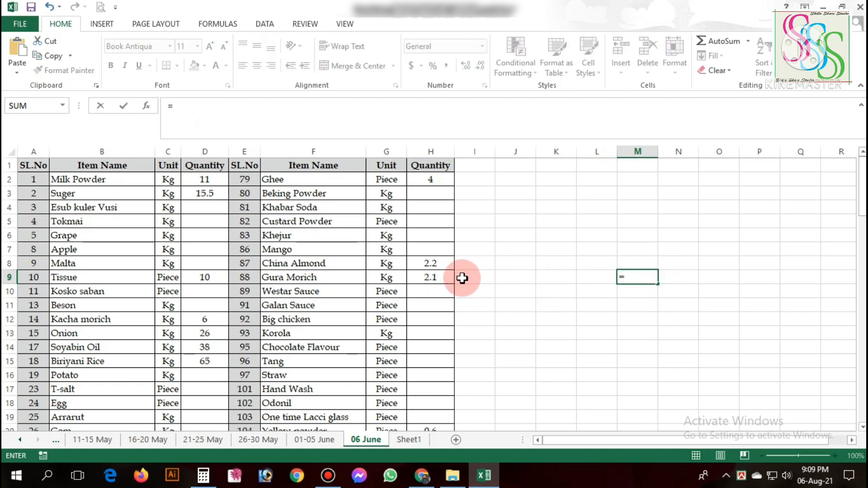
click(433, 263)
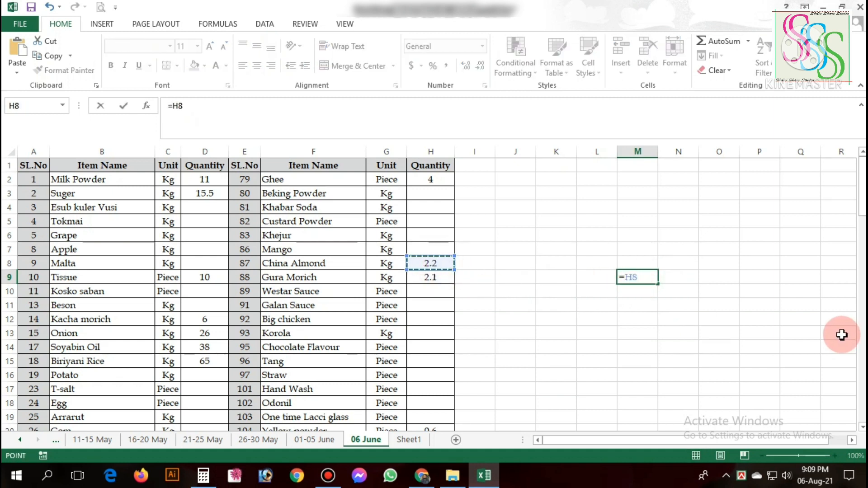
key(Return)
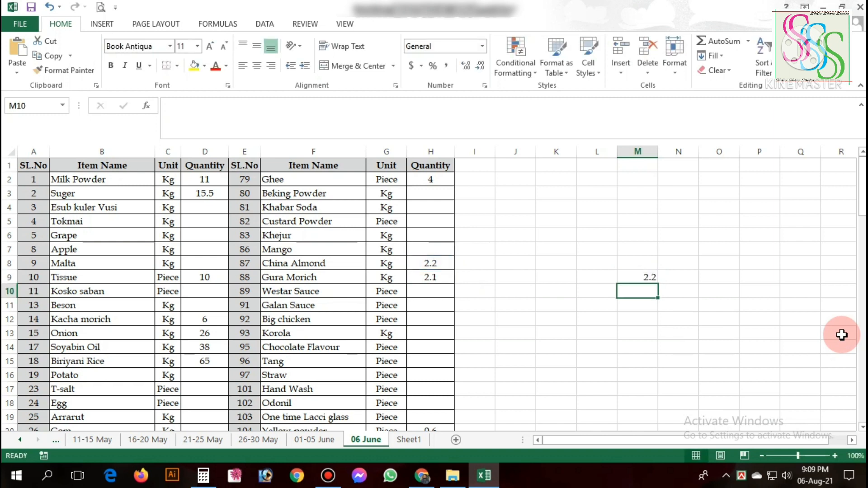
click(633, 277)
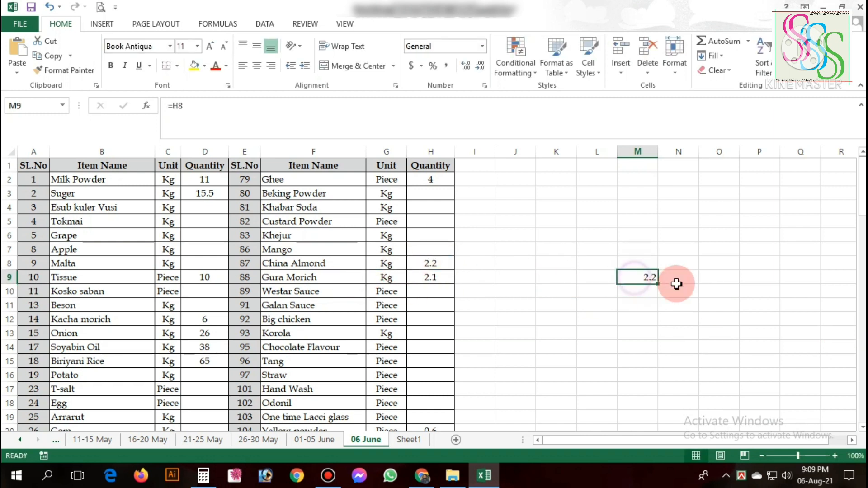
drag(658, 285, 664, 379)
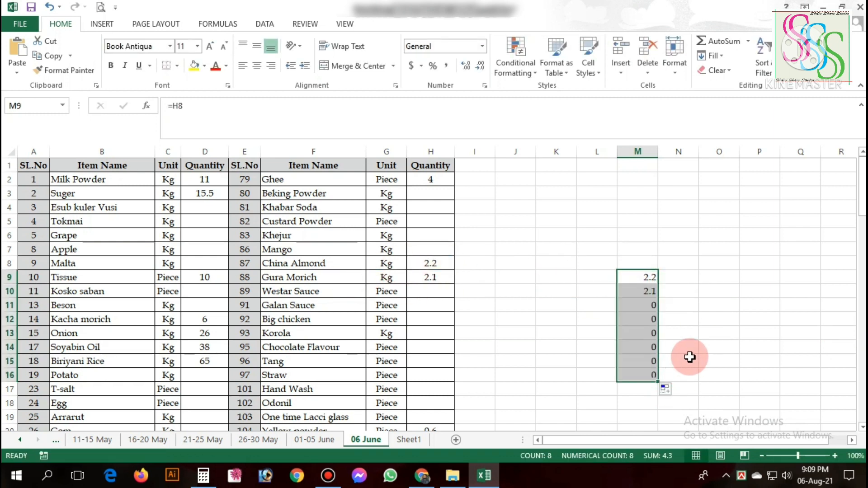
click(645, 319)
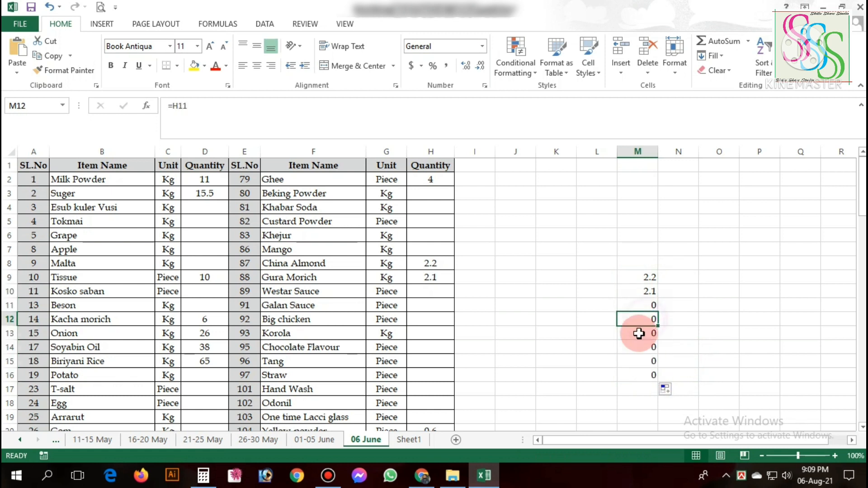
Enter quantity 5 for Galan Sauce in H11 and 6 for Big chicken in H12.
click(430, 303)
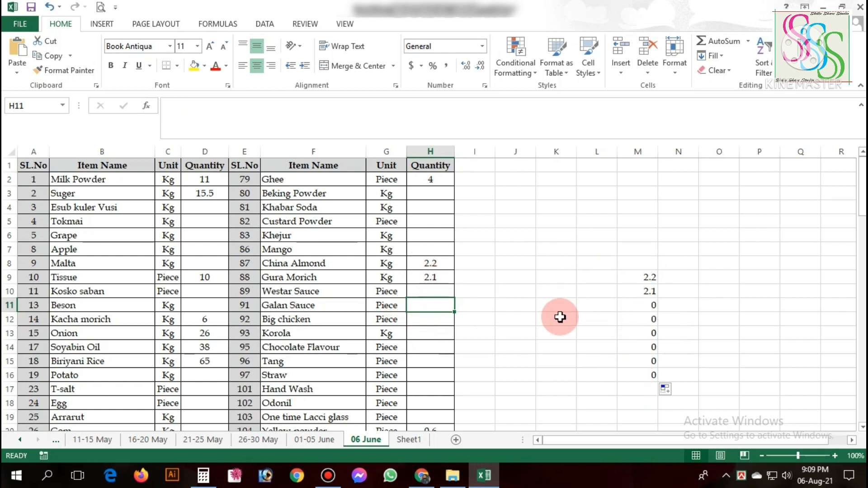
text(5)
key(Return)
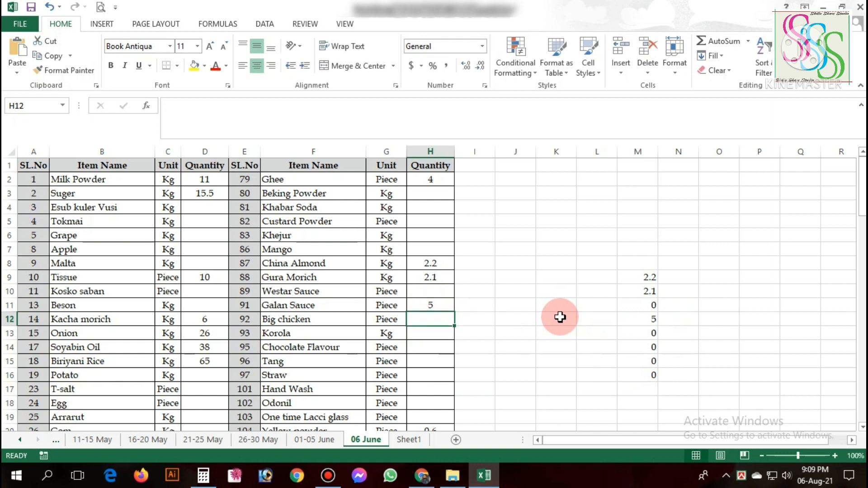
text(6)
key(Return)
Clear the linked quantity formulas from cells M9 to M16.
click(649, 274)
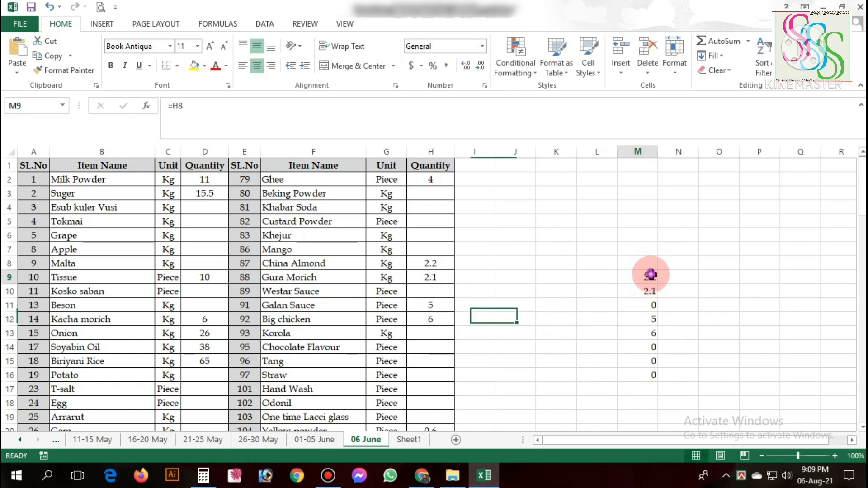
drag(649, 274, 649, 360)
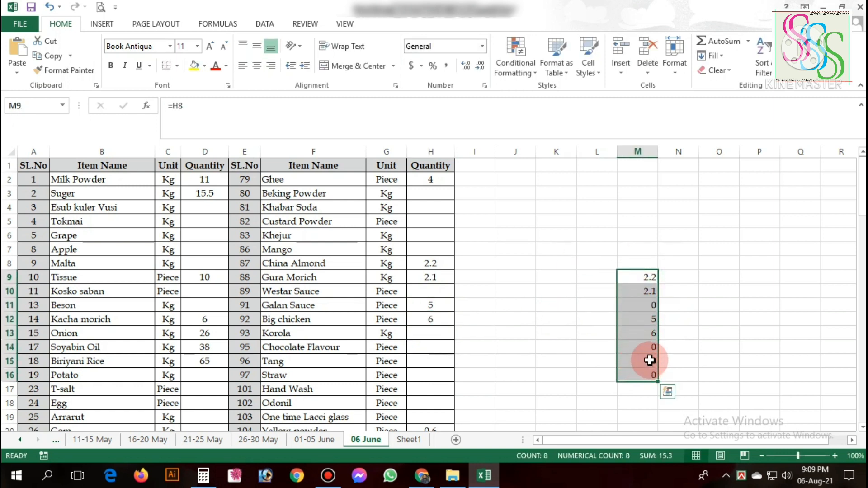
key(Delete)
click(600, 333)
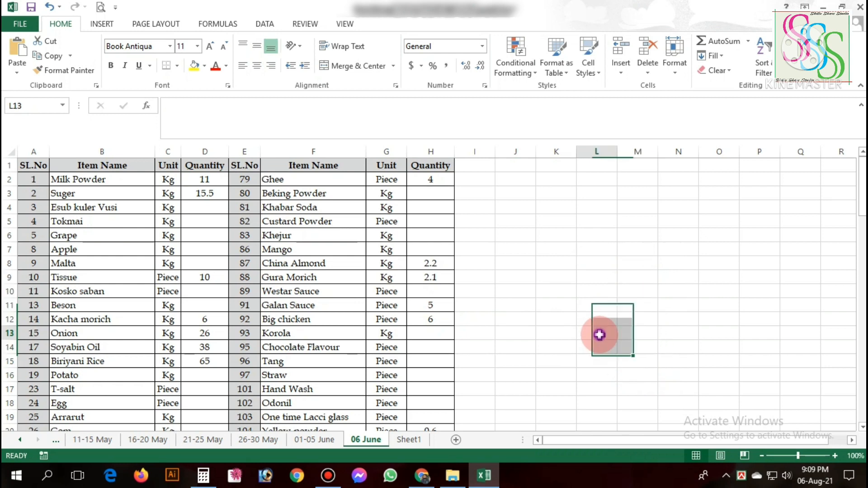
click(413, 364)
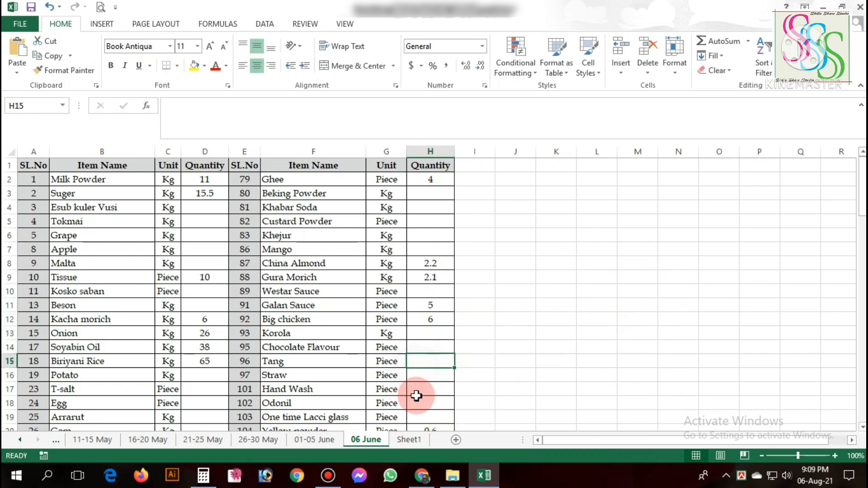
In cell F12 of Sheet1, reference H8 of the 06 June sheet and fill the formula down to F15.
click(403, 438)
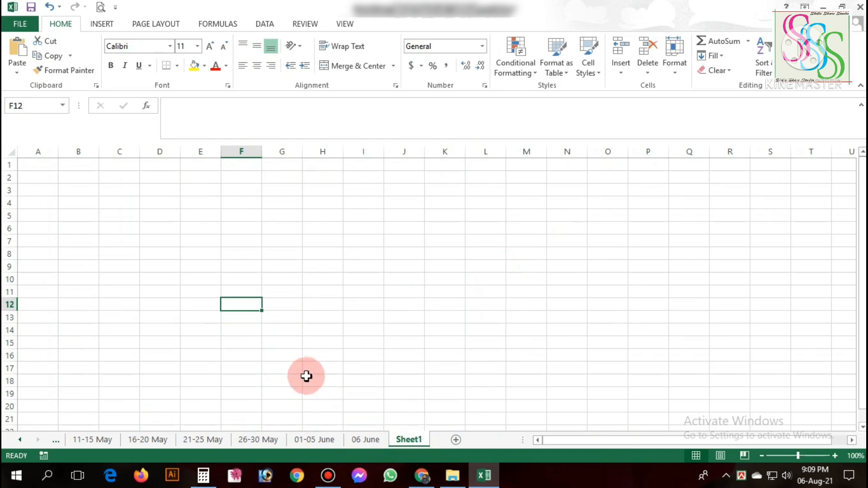
text(=)
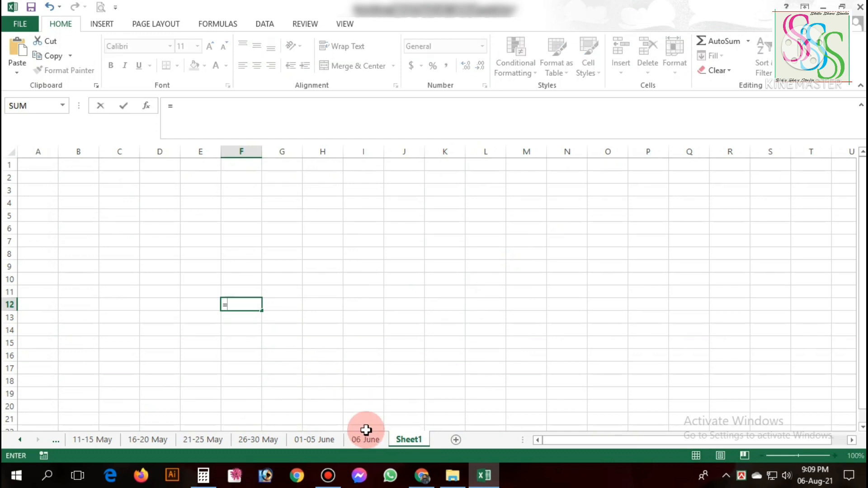
click(366, 439)
click(436, 263)
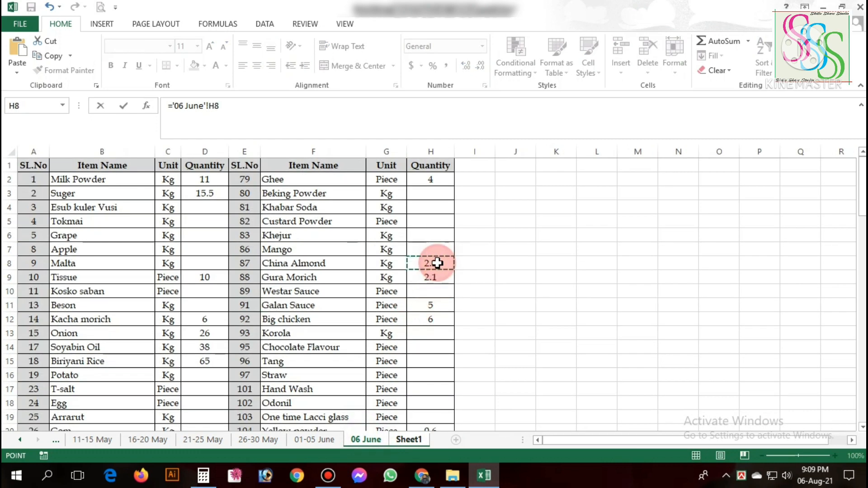
key(Return)
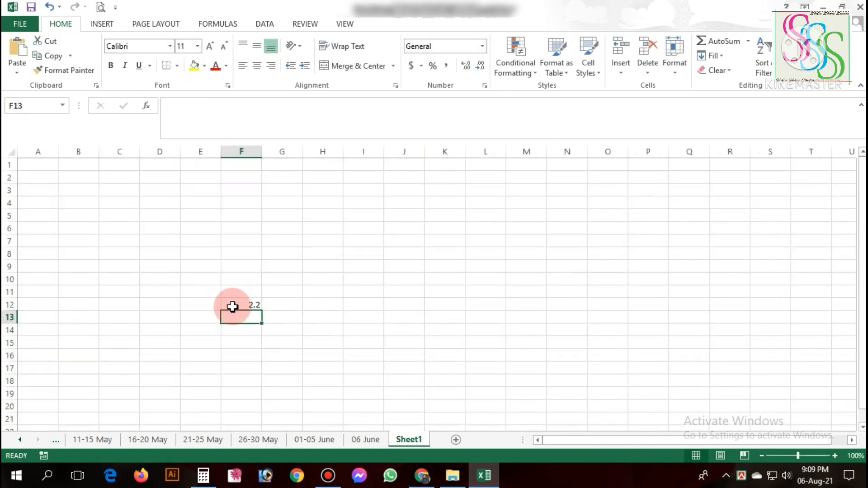
click(240, 305)
drag(269, 357, 268, 359)
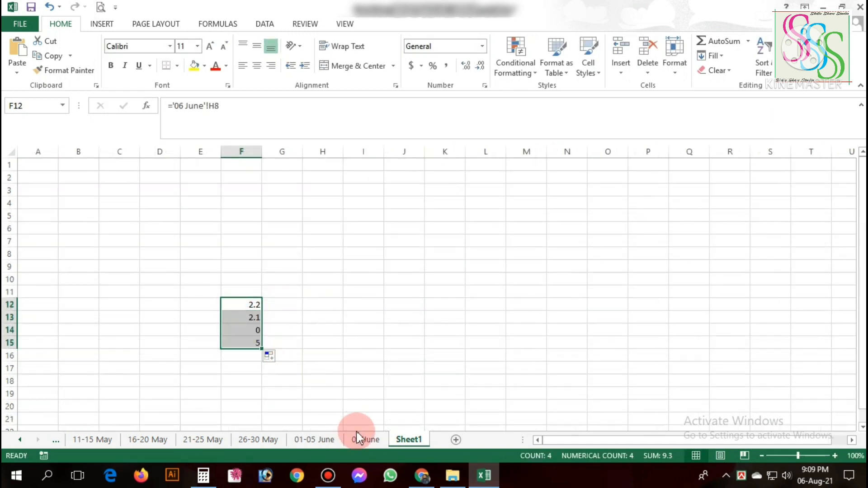
Set the Westar Sauce quantity in H10 of the 06 June sheet to 10 and check linked cell F14 in Sheet1.
click(365, 440)
click(429, 296)
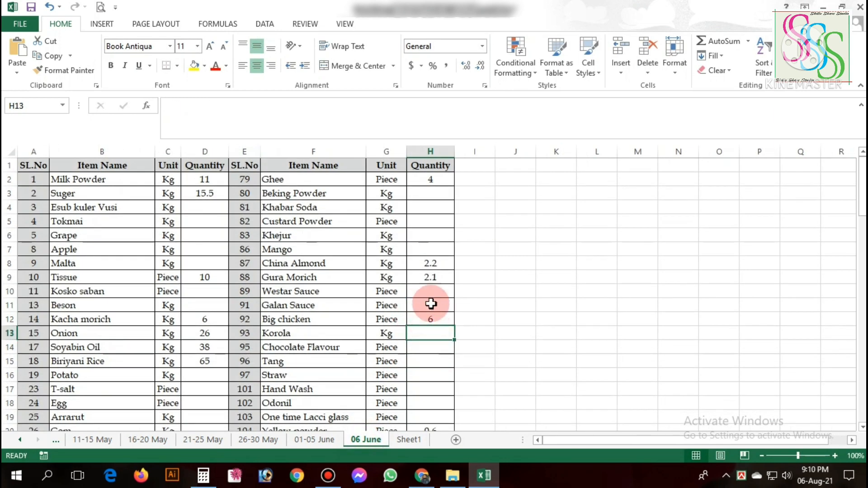
text(10)
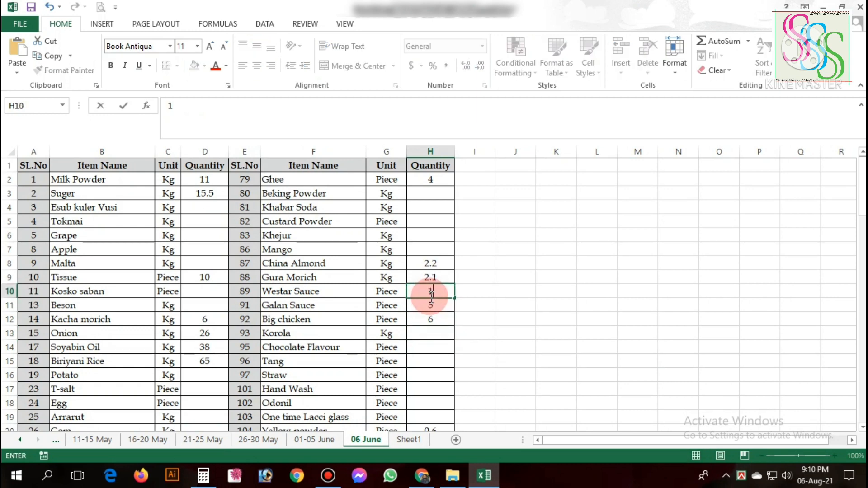
key(Return)
click(414, 441)
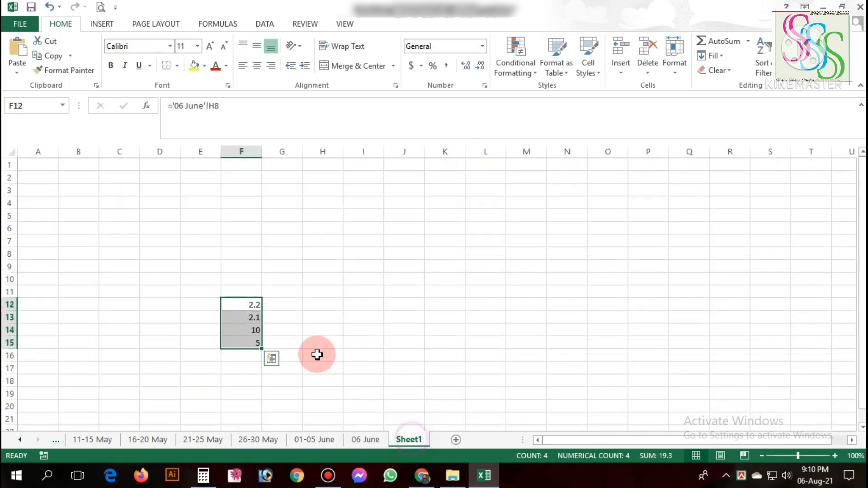
click(258, 331)
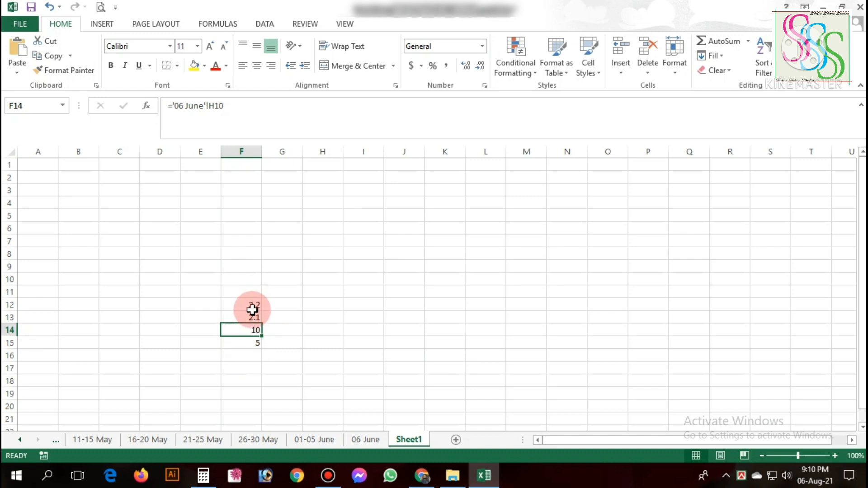
Clear the linked formulas in F12 to F15 of Sheet1 and return to the 06 June sheet.
drag(252, 306, 253, 345)
key(Delete)
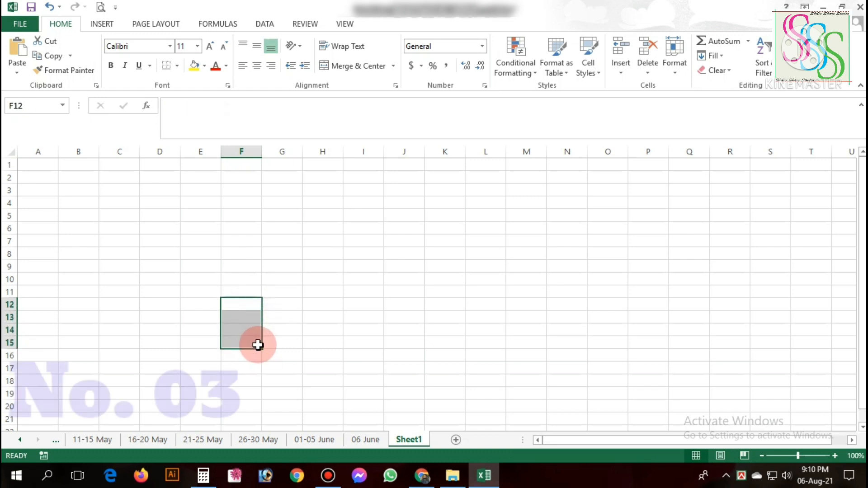
click(364, 441)
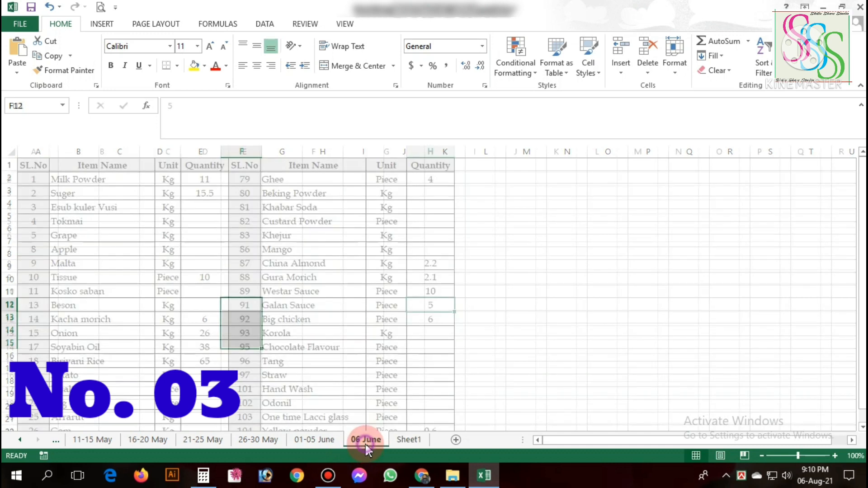
click(494, 316)
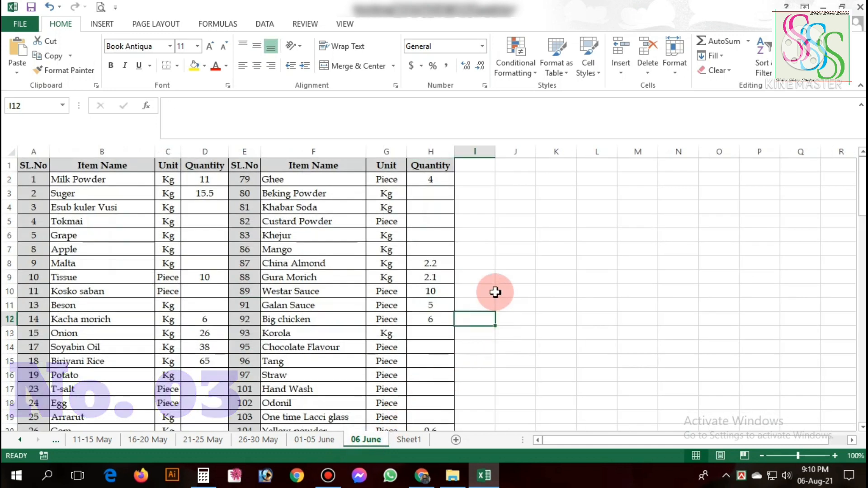
Enter a SUM formula in H13 that totals the quantities in H8:H12.
click(426, 329)
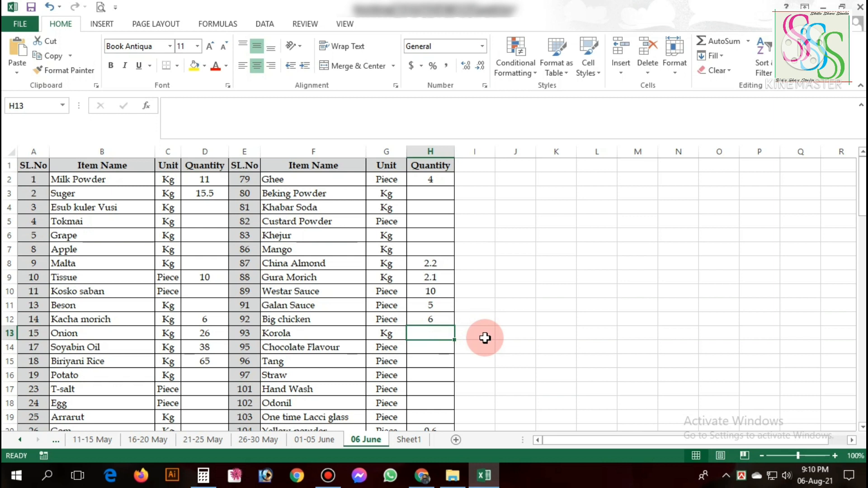
text(=sum)
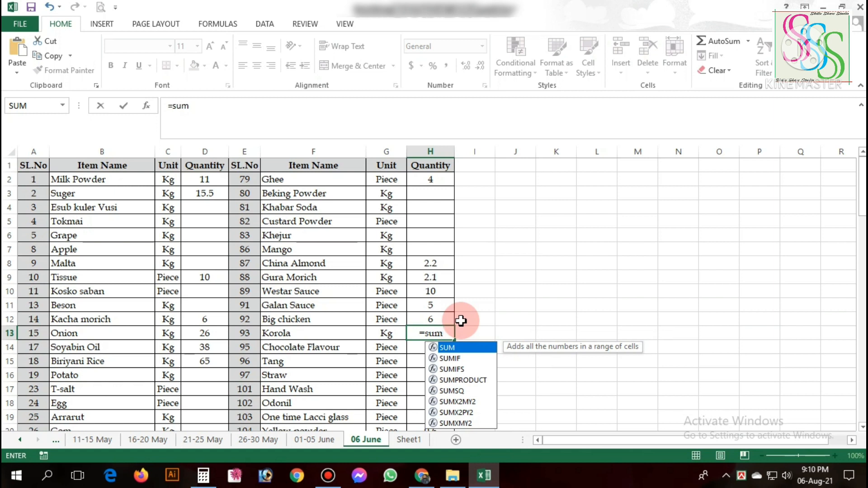
text(()
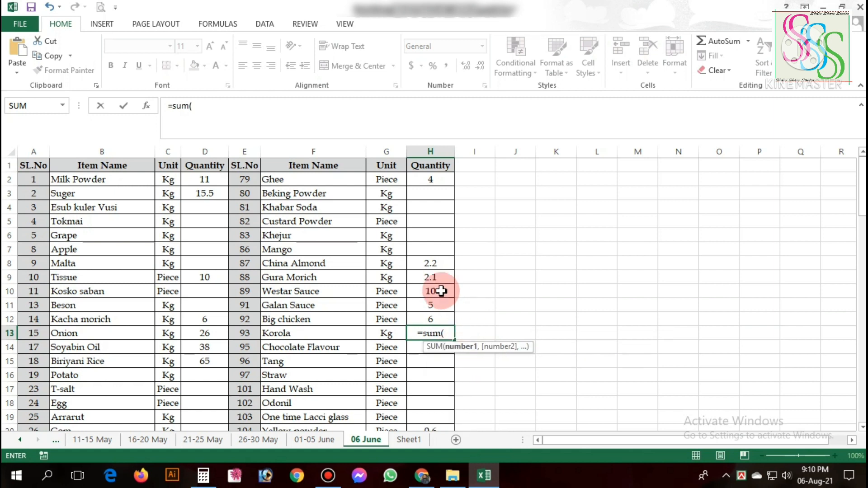
drag(434, 263, 429, 318)
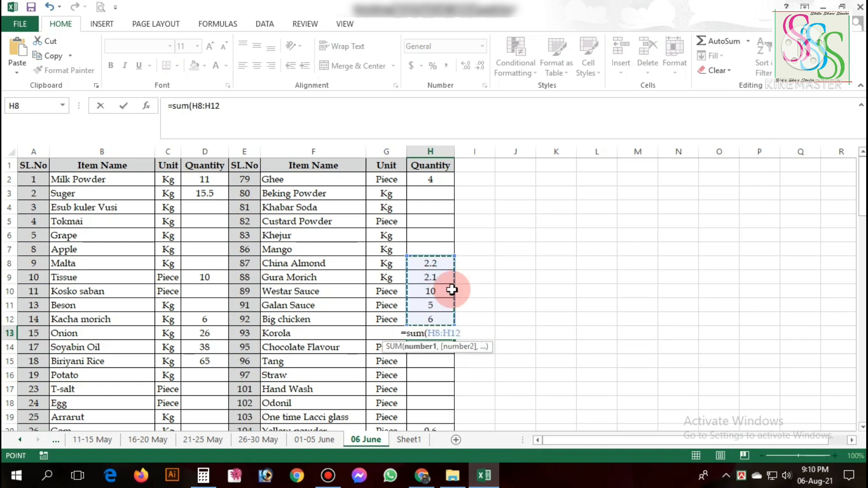
key(Return)
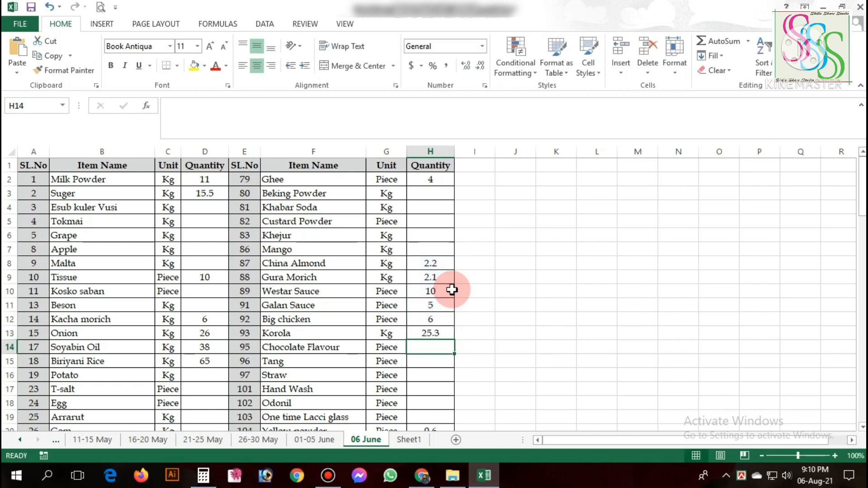
click(434, 332)
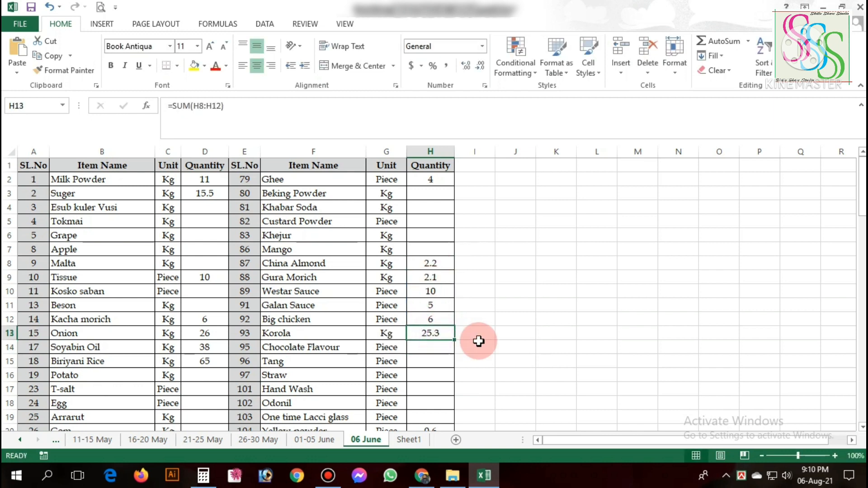
Total the quantities in H8:H12 into H13 with AutoSum, and clear that total.
drag(442, 266, 436, 330)
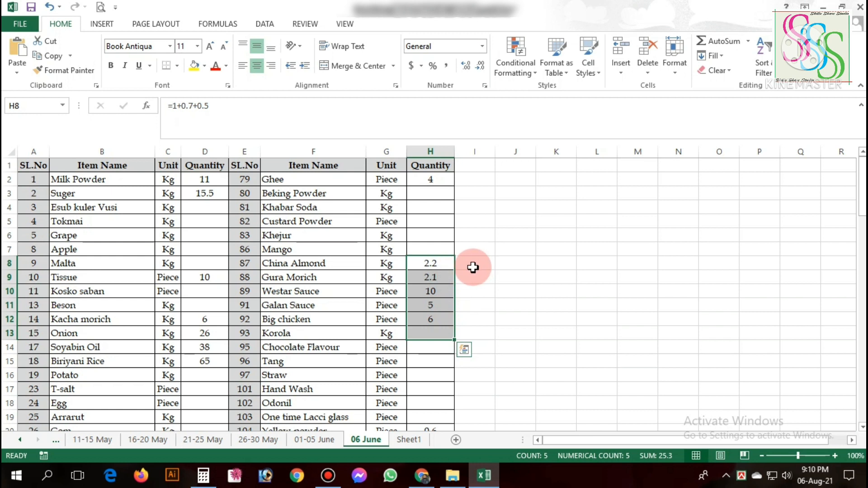
drag(451, 267, 436, 316)
click(712, 58)
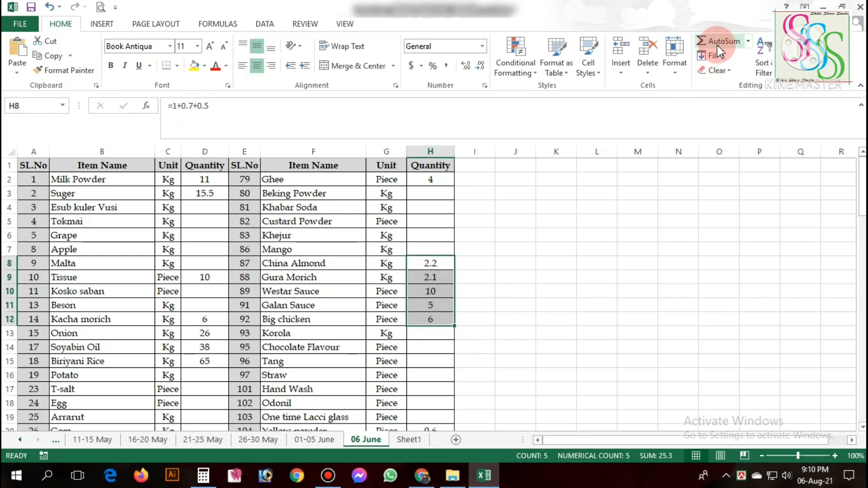
click(719, 43)
click(430, 332)
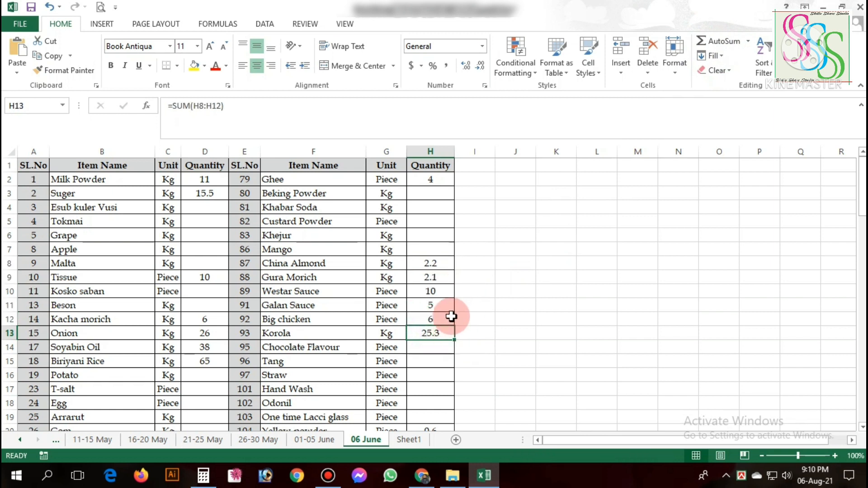
key(Delete)
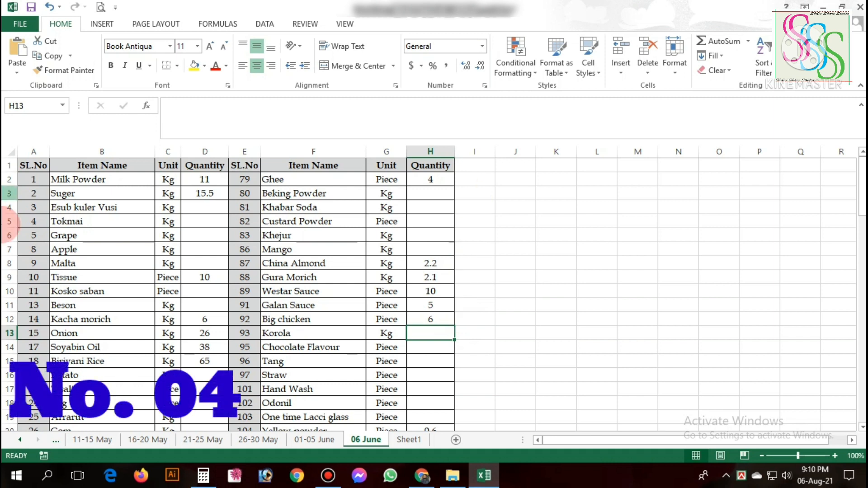
Clear the existing serial numbers in column A from A2 downward on the 06 June sheet.
drag(36, 181, 44, 435)
key(Delete)
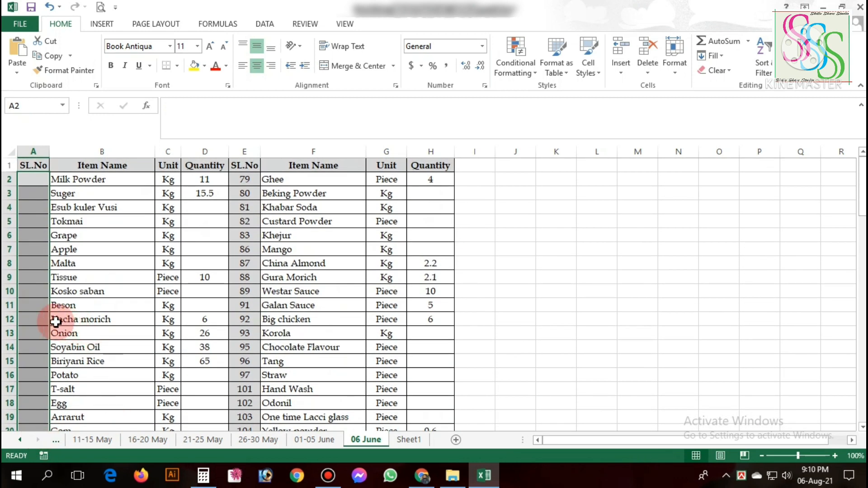
click(41, 307)
Enter 1 in A2, fill it down as an increasing series to A15, and clear the filled numbers.
click(38, 179)
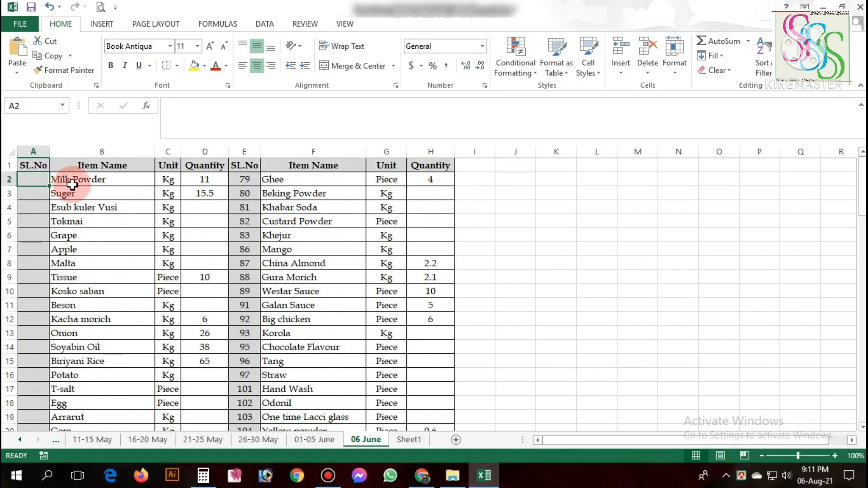
text(1)
key(Return)
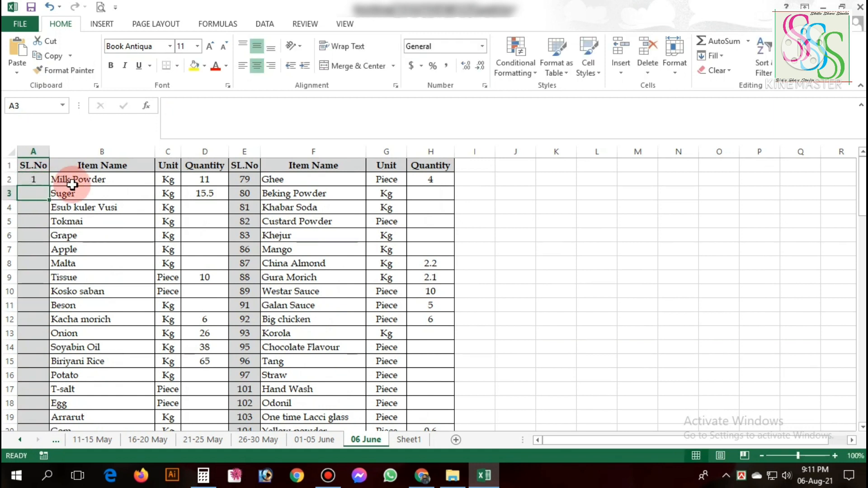
click(36, 178)
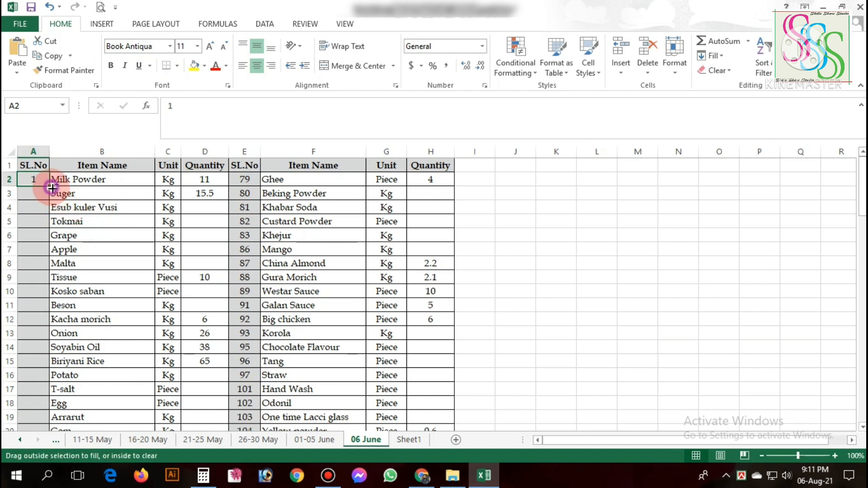
drag(52, 188, 50, 362)
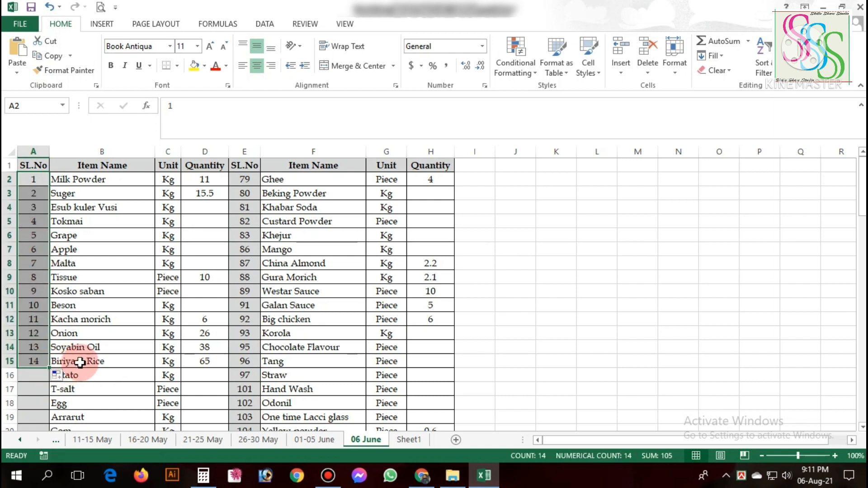
key(Delete)
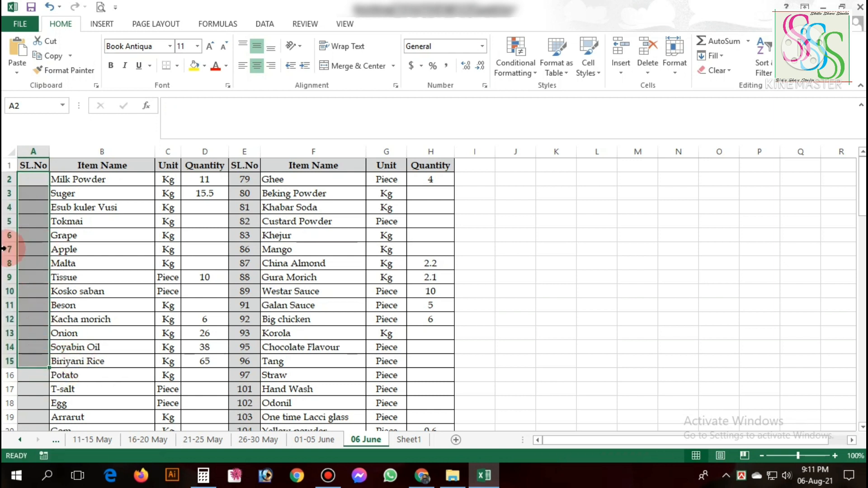
Enter 1 in A2 and 2 in A3, extend the series down to A17, and clear the range.
click(35, 182)
text(1)
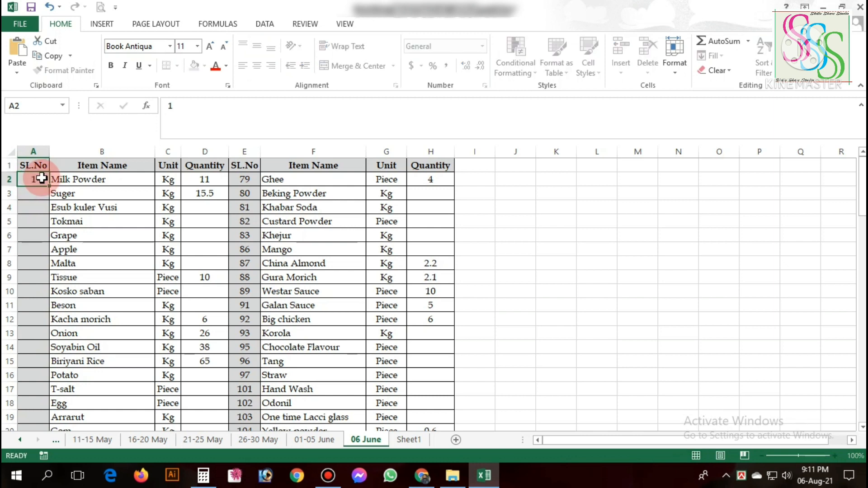
key(Return)
text(2)
key(Return)
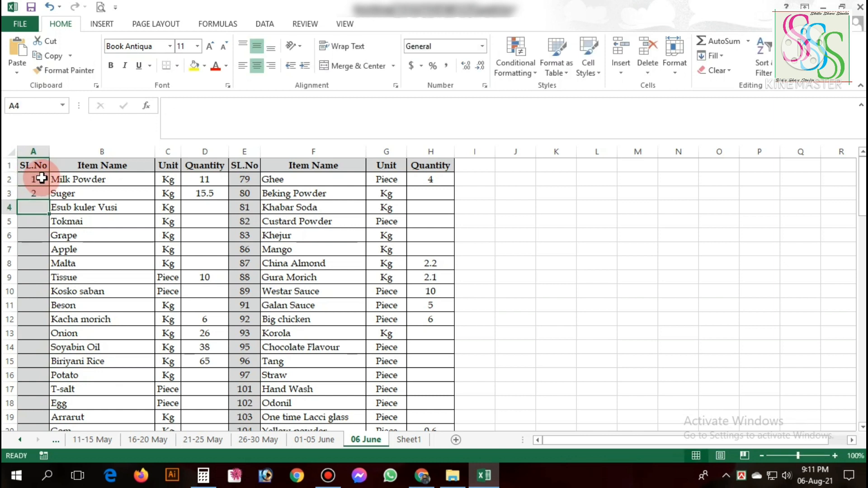
drag(42, 178, 42, 193)
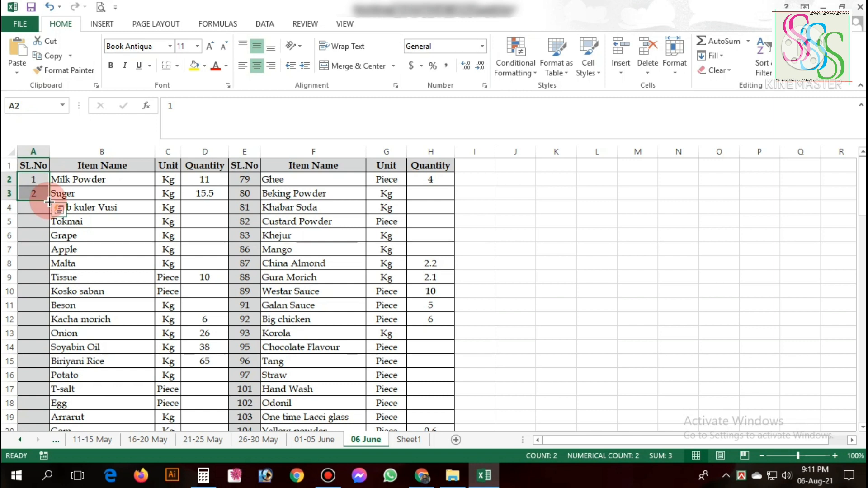
drag(49, 201, 48, 387)
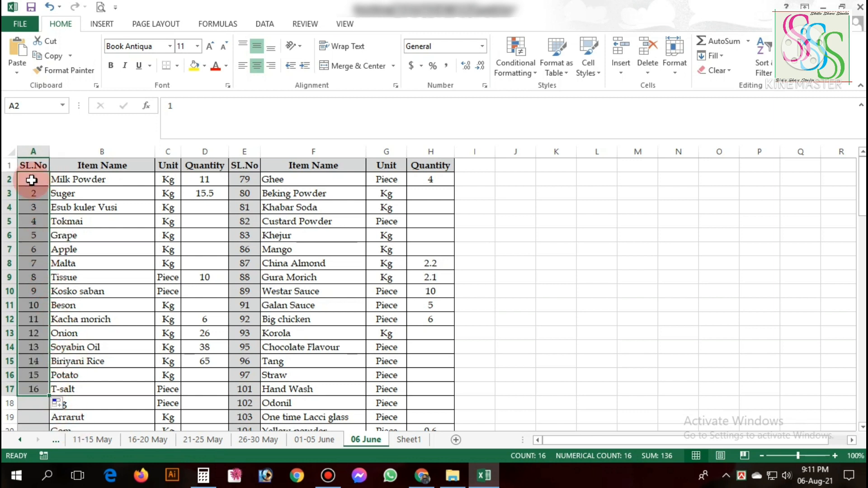
key(Delete)
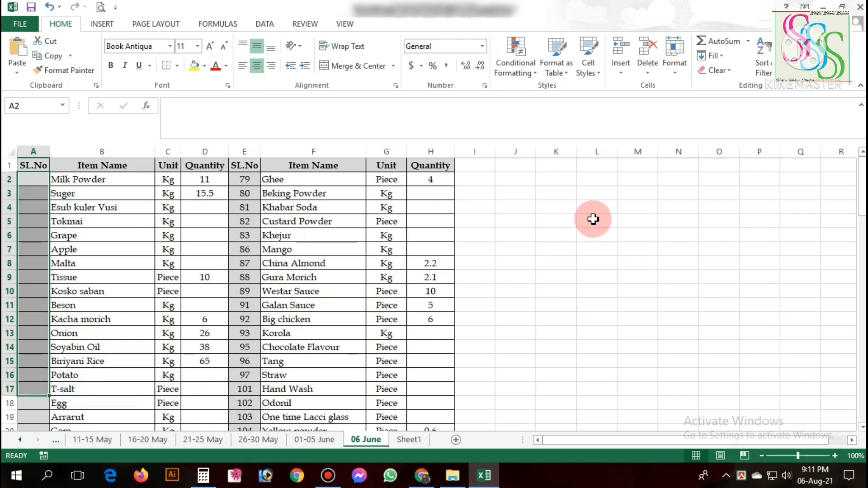
drag(565, 248, 689, 349)
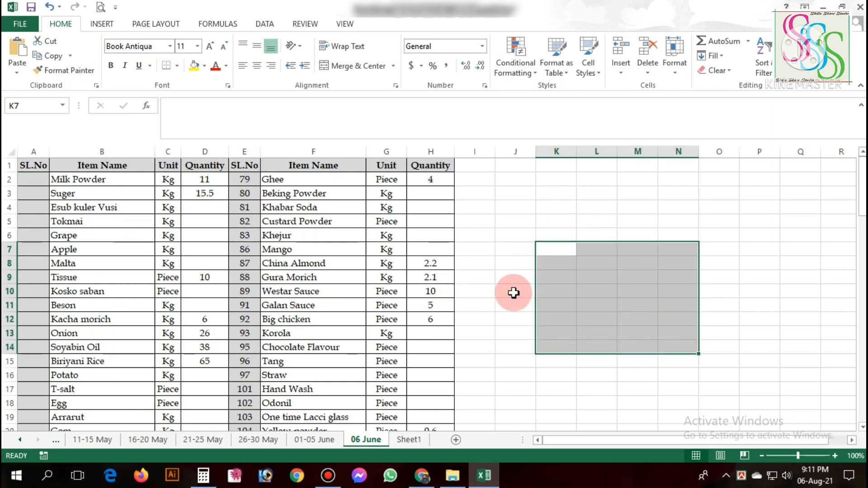
click(649, 306)
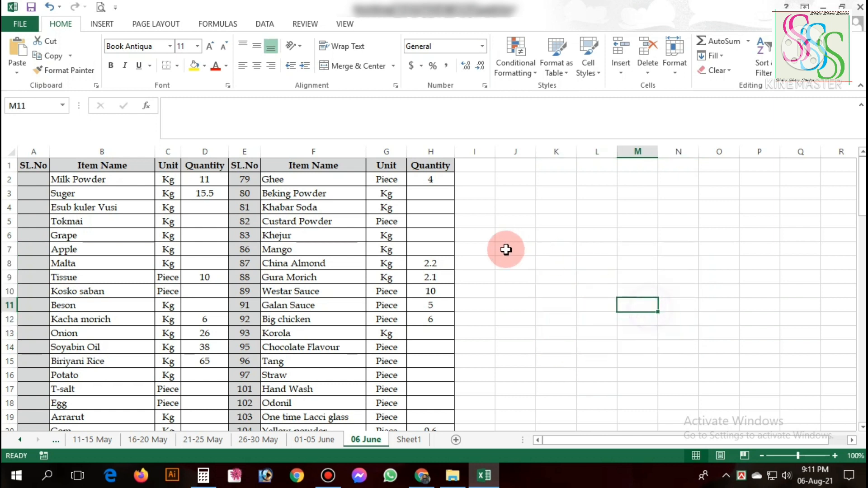
click(385, 190)
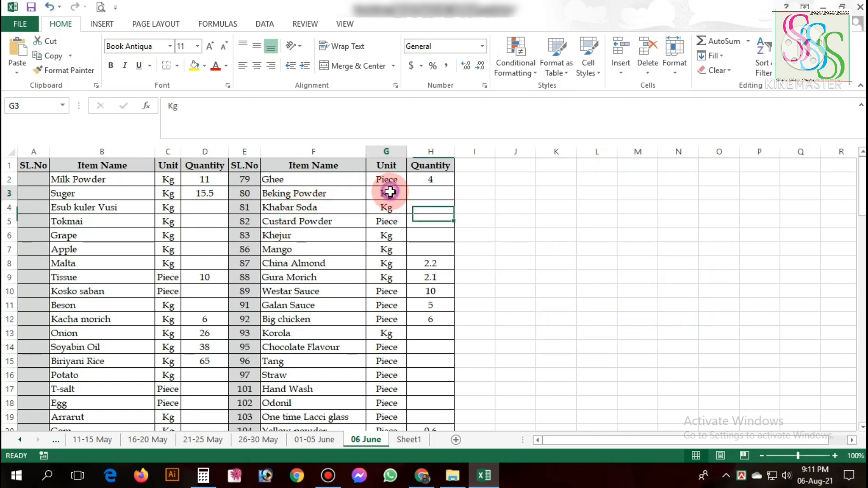
Clear the Unit heading in G1 and merge and center F1:G1 under the Item Name heading.
click(386, 164)
key(Delete)
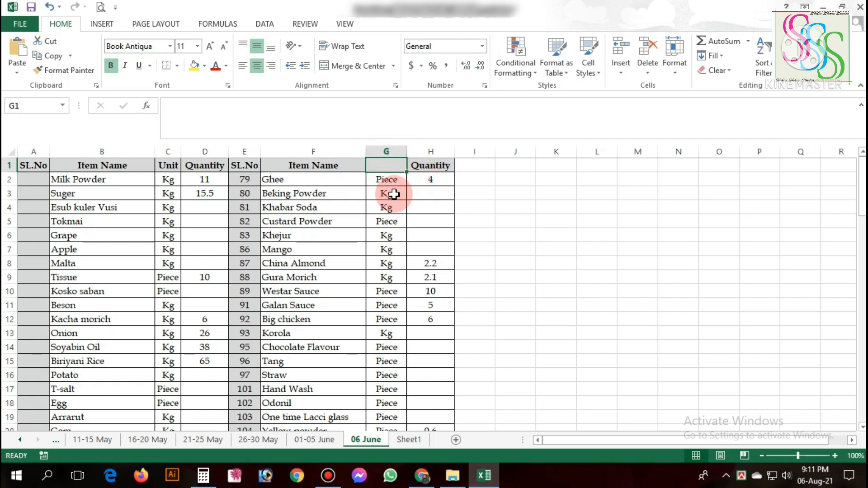
click(353, 170)
drag(357, 167, 372, 171)
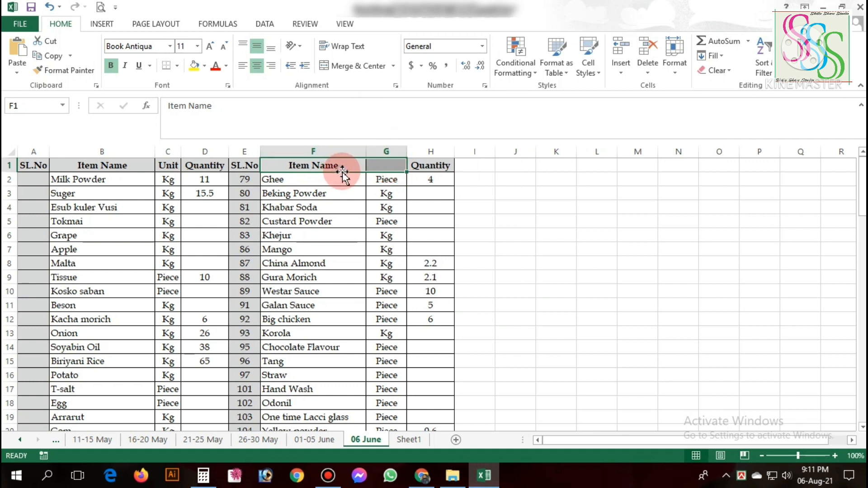
click(360, 72)
click(371, 208)
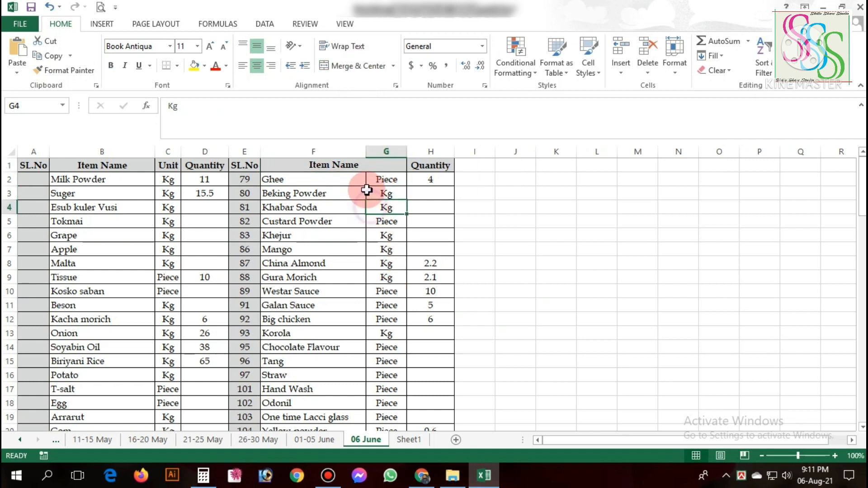
Try to merge and center columns F and G separately in each of rows 2 to 5, keeping the unit entries in place.
drag(353, 182, 376, 333)
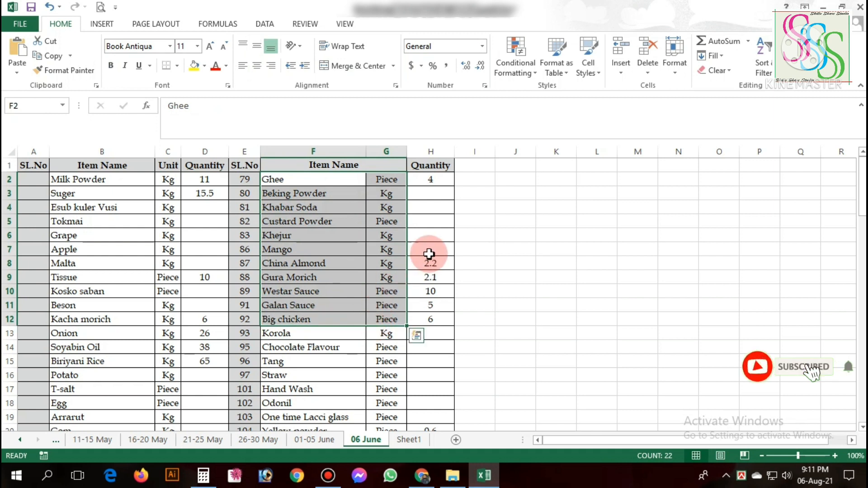
click(417, 222)
click(359, 163)
drag(365, 178, 374, 221)
click(357, 66)
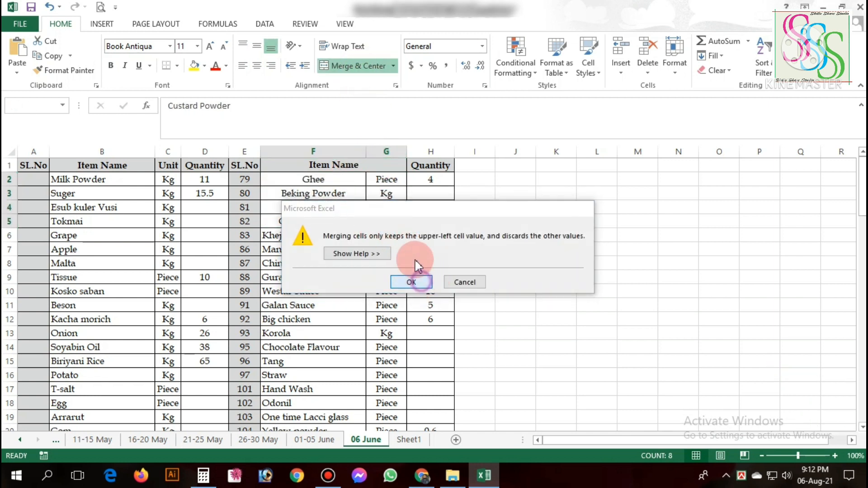
click(587, 208)
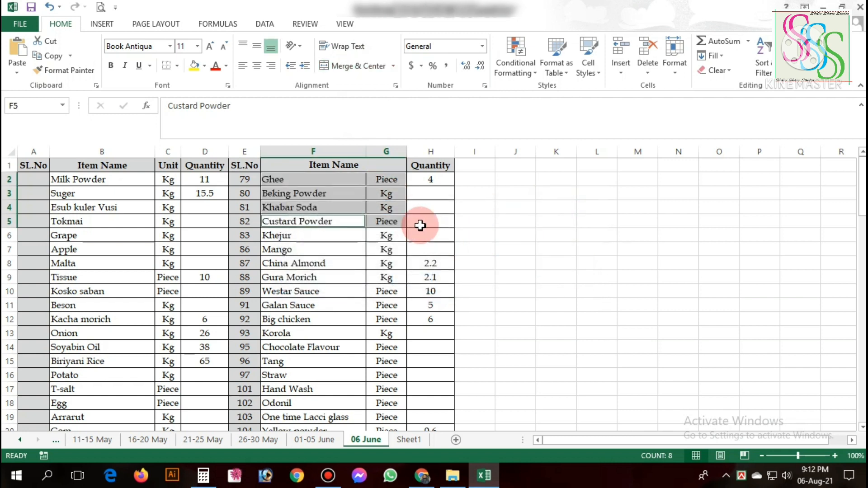
drag(348, 178, 368, 180)
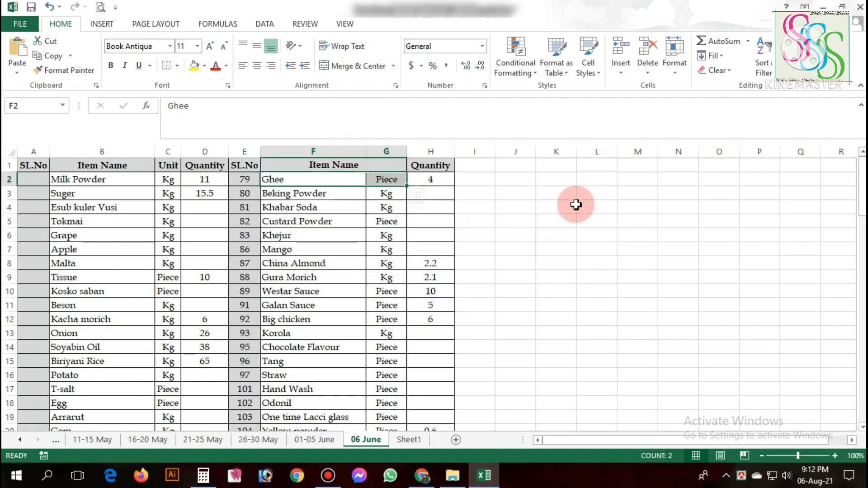
click(356, 180)
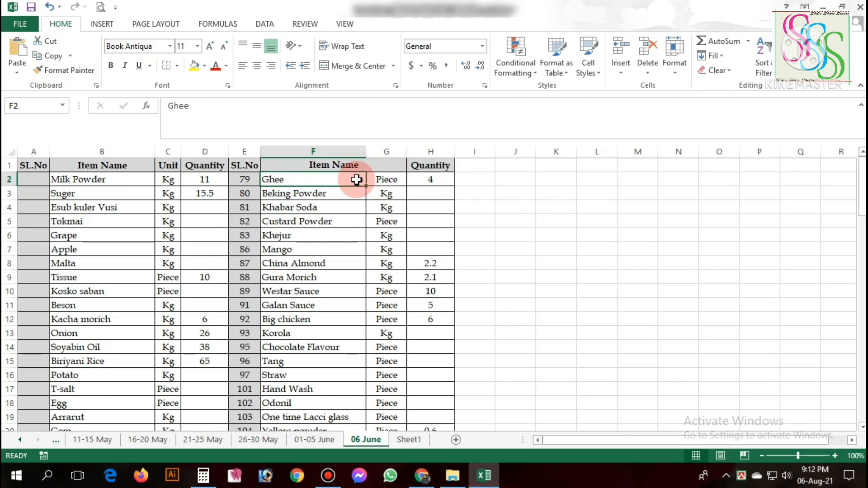
Clear the unit entries in G2:G9.
drag(381, 179, 387, 273)
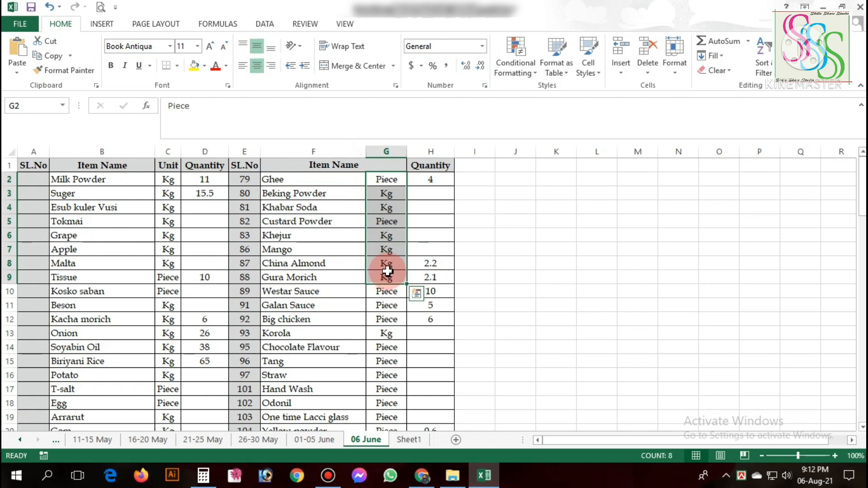
key(Delete)
click(371, 179)
click(349, 179)
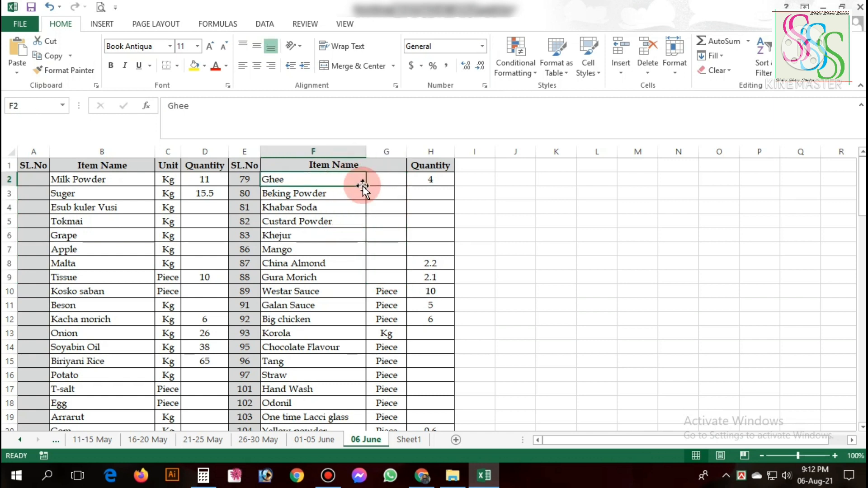
Merge and center columns F and G separately in each of rows 2 to 6, from Ghee to Khejur.
mouse_move(359, 181)
mouse_down()
mouse_move(373, 179)
mouse_move(372, 208)
mouse_move(387, 236)
mouse_up()
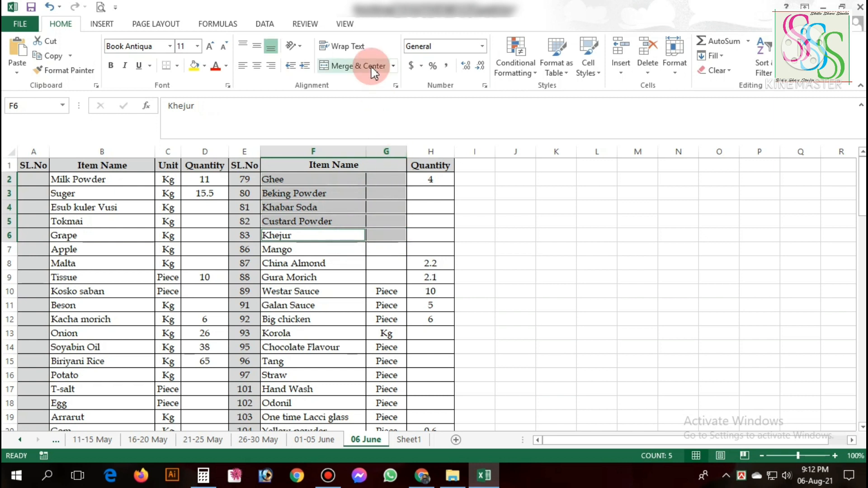
click(351, 66)
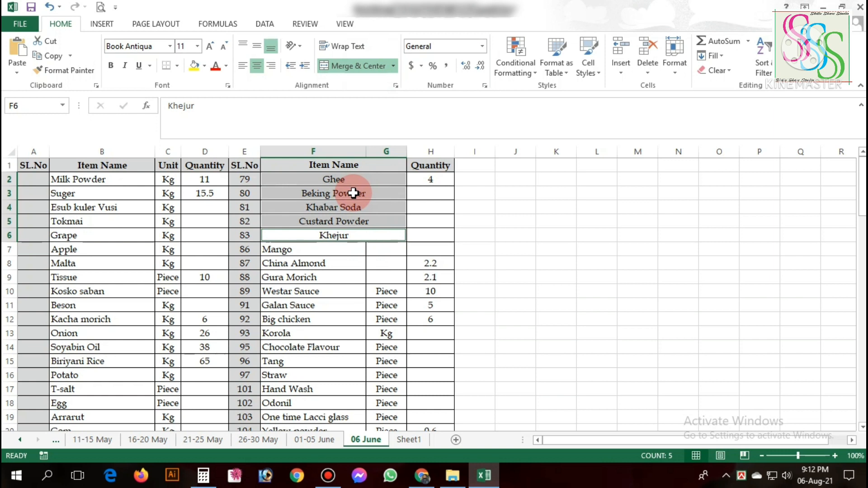
click(470, 234)
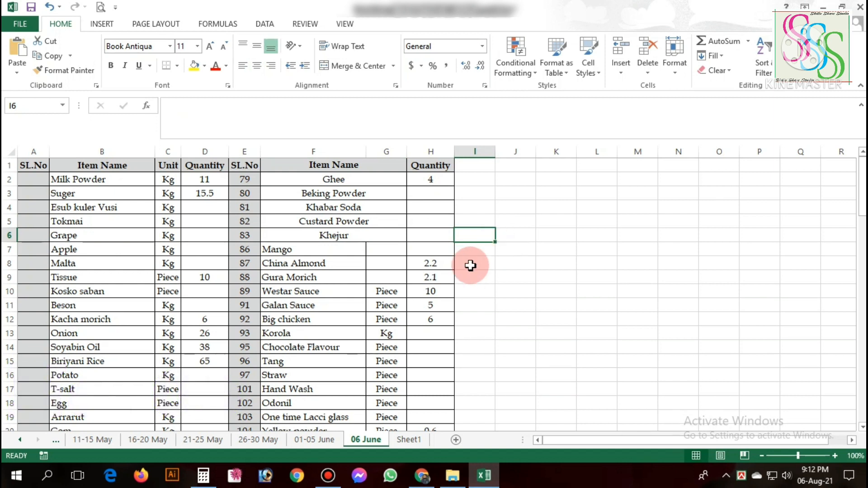
Set the orientation of the China Almond text in F8 to Vertical Text.
click(325, 265)
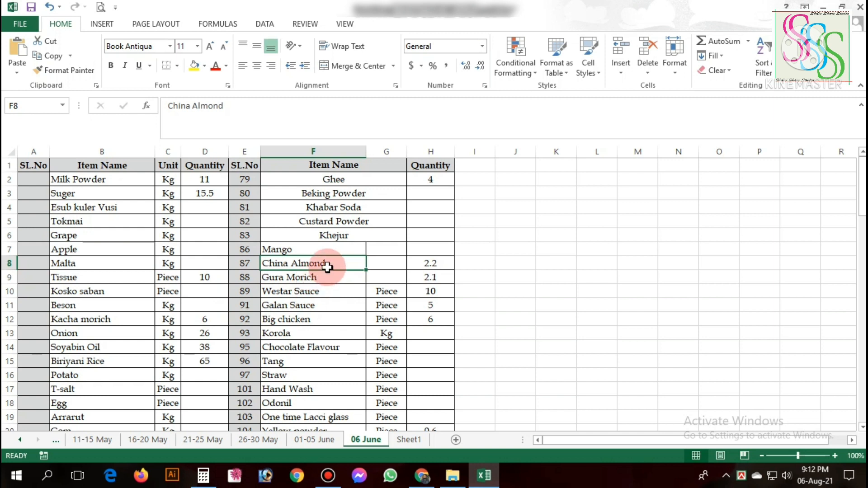
click(297, 50)
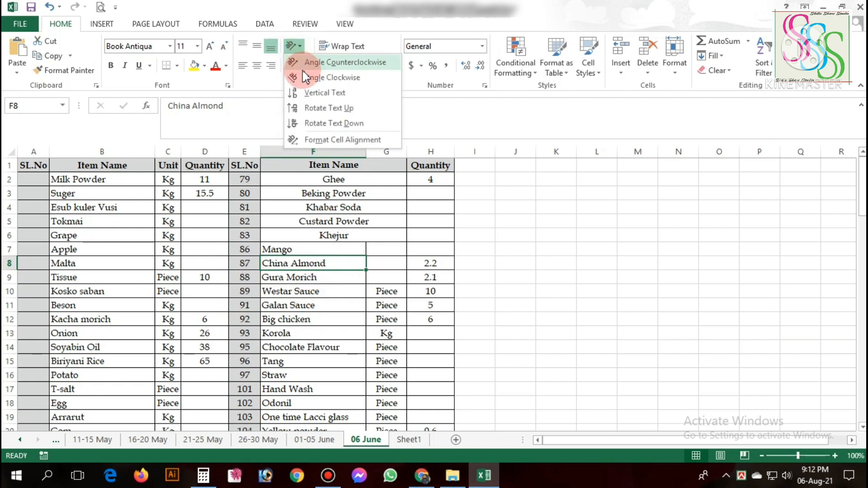
click(324, 92)
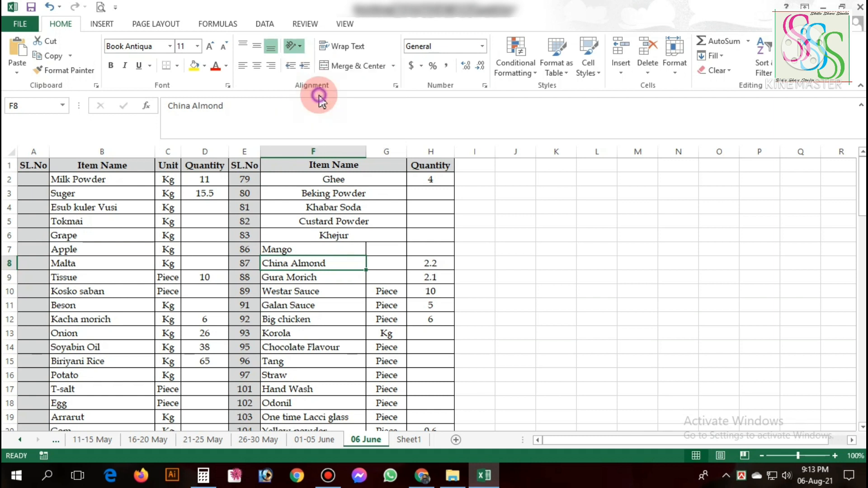
Try the Angle Counterclockwise orientation on the China Almond cell F8, and switch it back to Vertical Text.
click(298, 46)
click(312, 63)
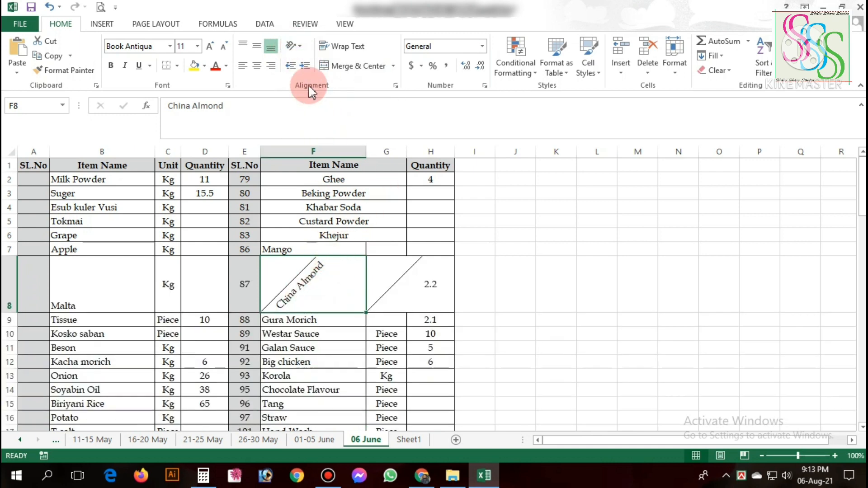
click(299, 47)
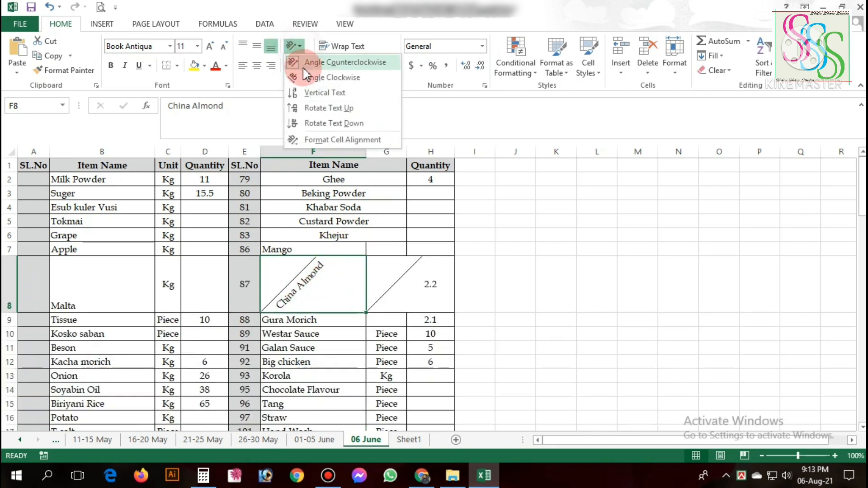
click(308, 95)
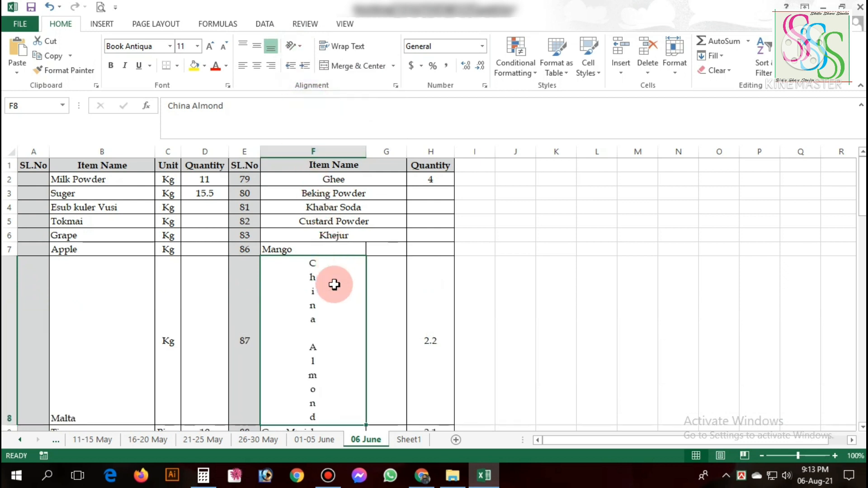
Undo the Vertical Text orientation of the China Almond cell F8.
click(298, 47)
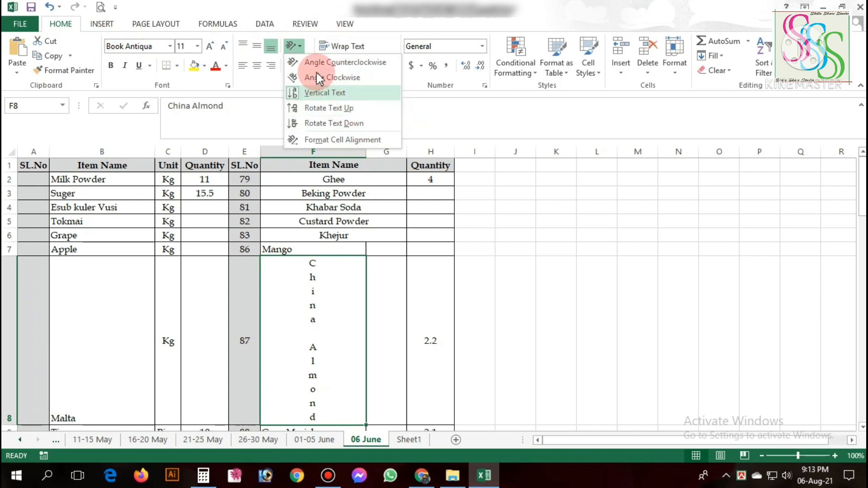
click(300, 46)
click(301, 46)
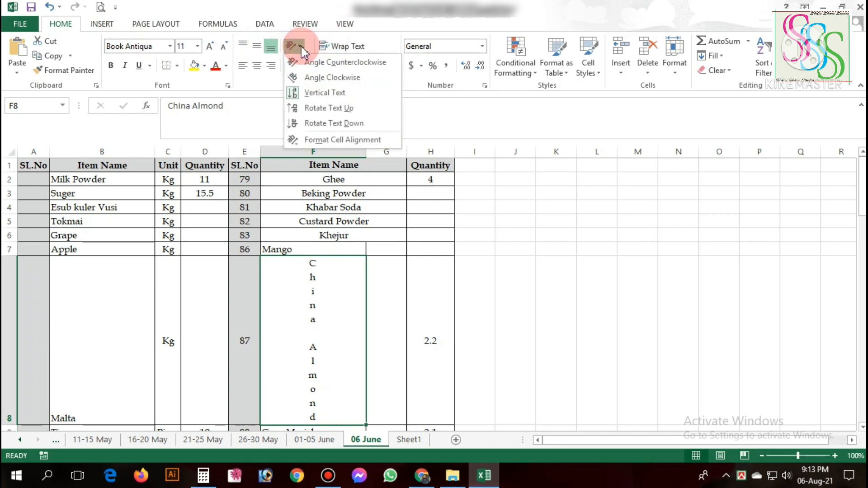
click(300, 47)
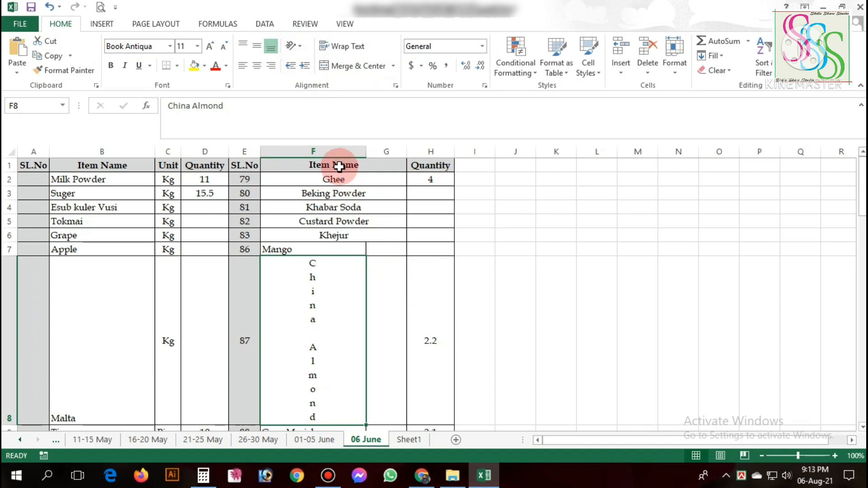
key(ctrl+z)
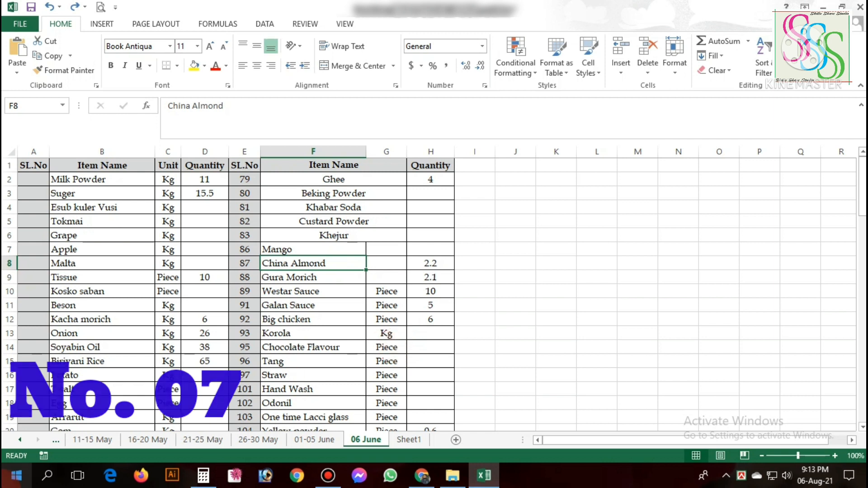
Look through the item names in columns B and F of the list.
drag(110, 289, 113, 312)
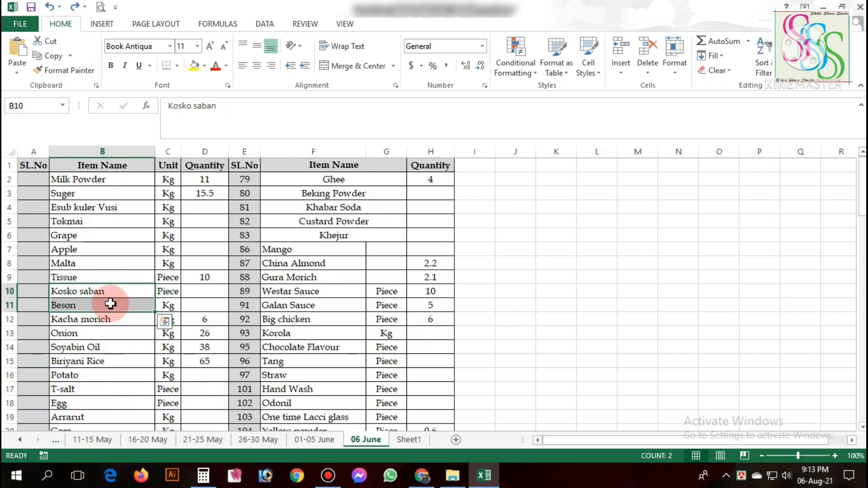
click(110, 303)
scroll(122, 316, down, 2)
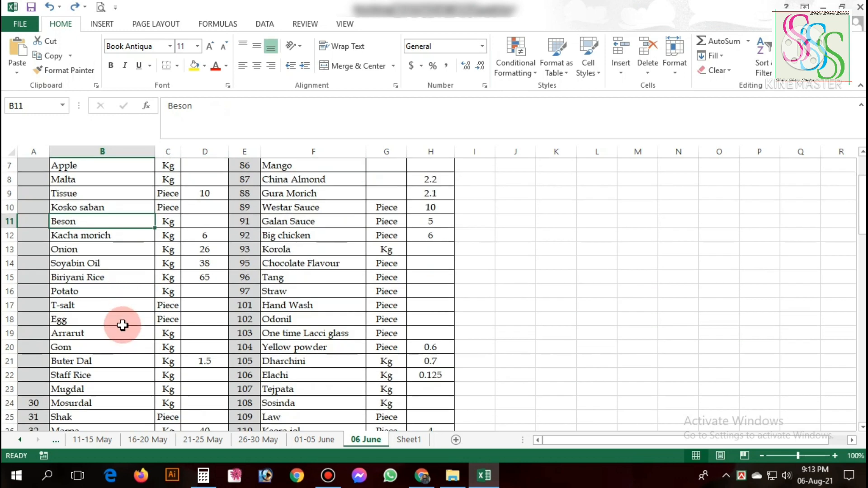
click(97, 333)
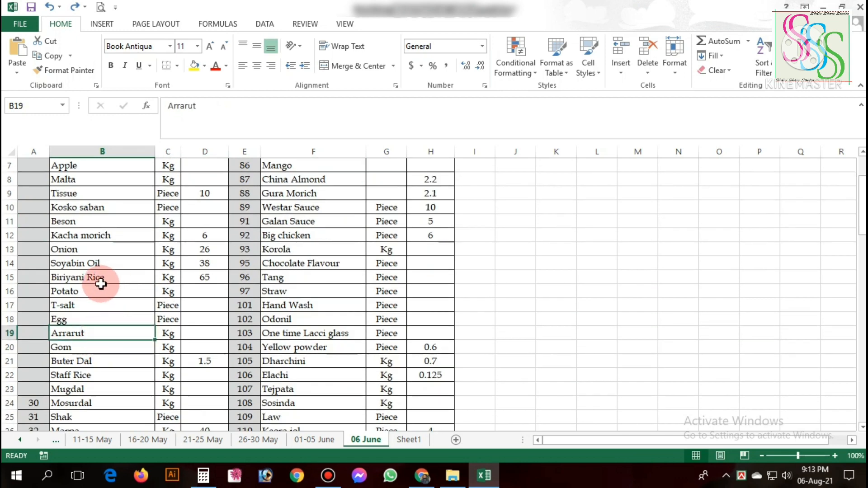
click(114, 265)
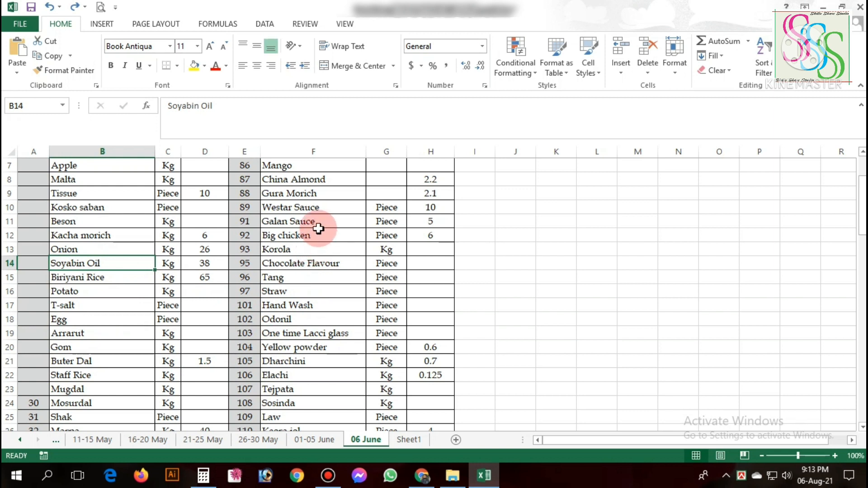
click(333, 207)
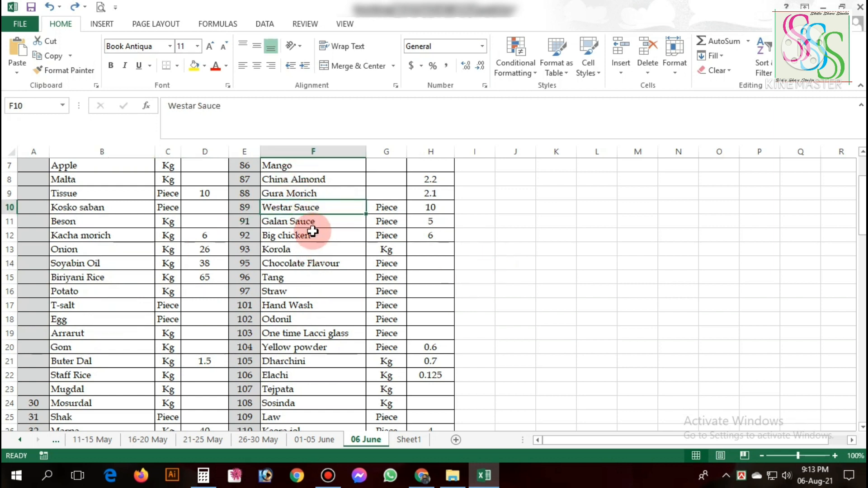
scroll(313, 232, down, 4)
scroll(267, 245, up, 5)
scroll(271, 287, down, 7)
scroll(277, 305, up, 3)
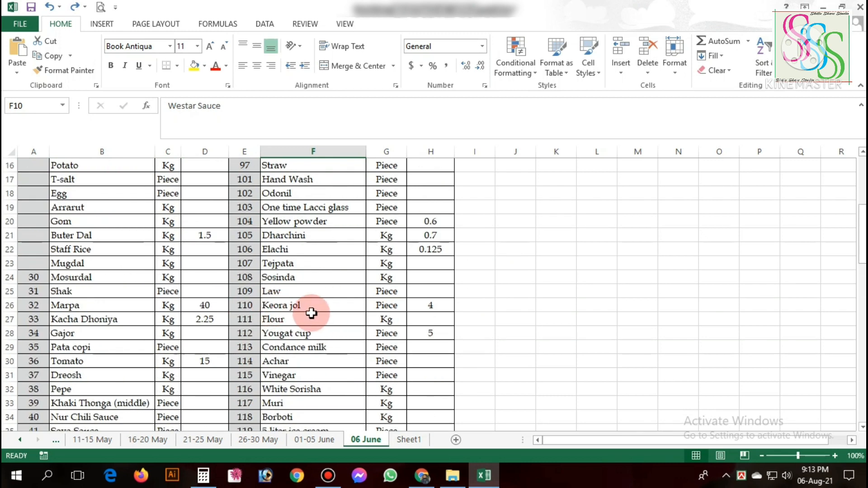
scroll(335, 329, up, 4)
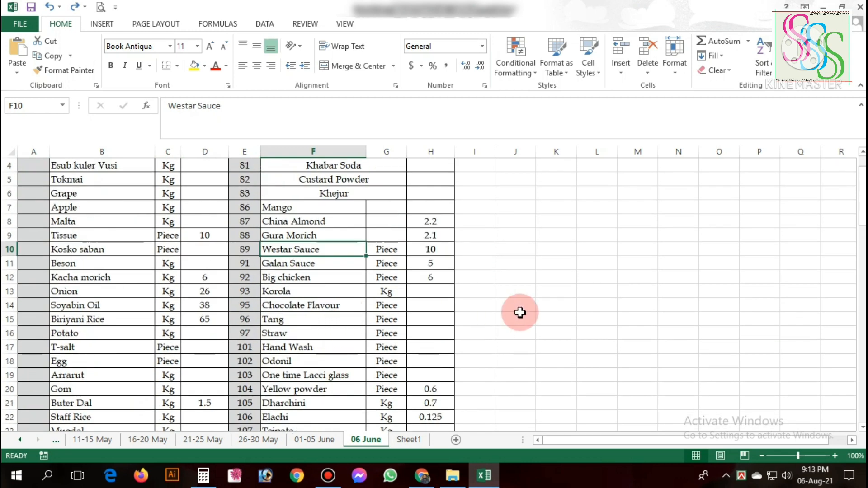
Search the worksheet for "onio" with Find, and close the search once the matching item is located.
key(ctrl+f)
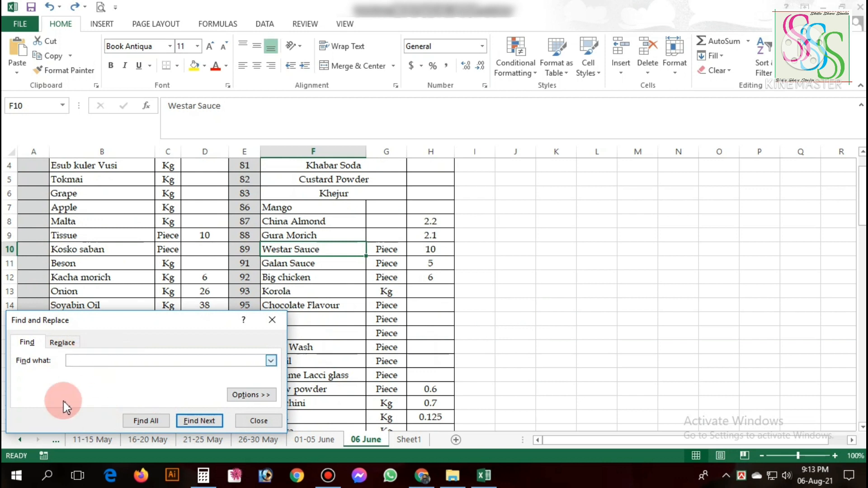
drag(184, 327, 643, 250)
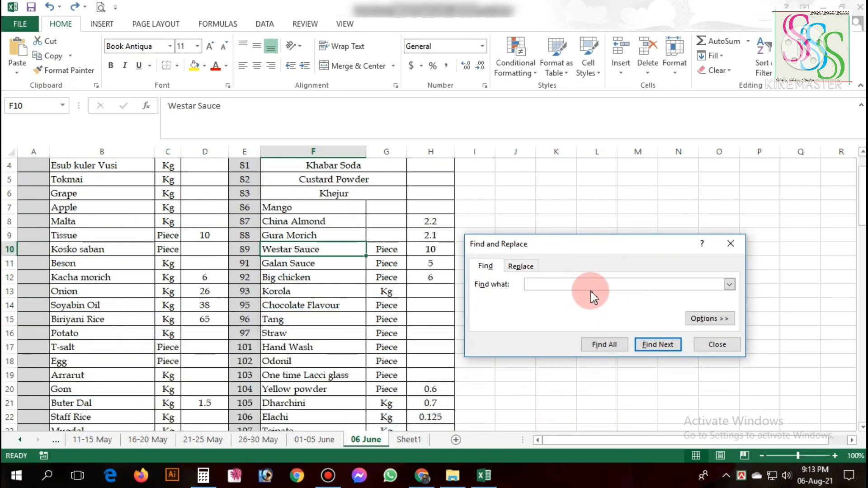
text(westar)
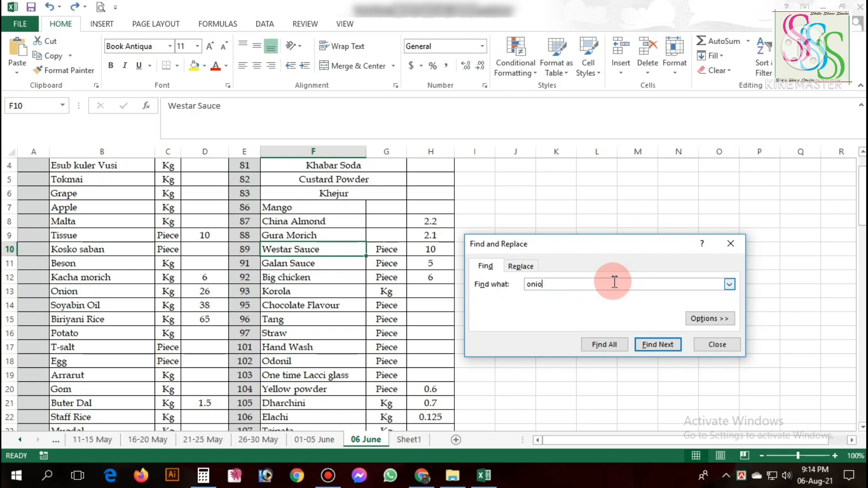
key(Return)
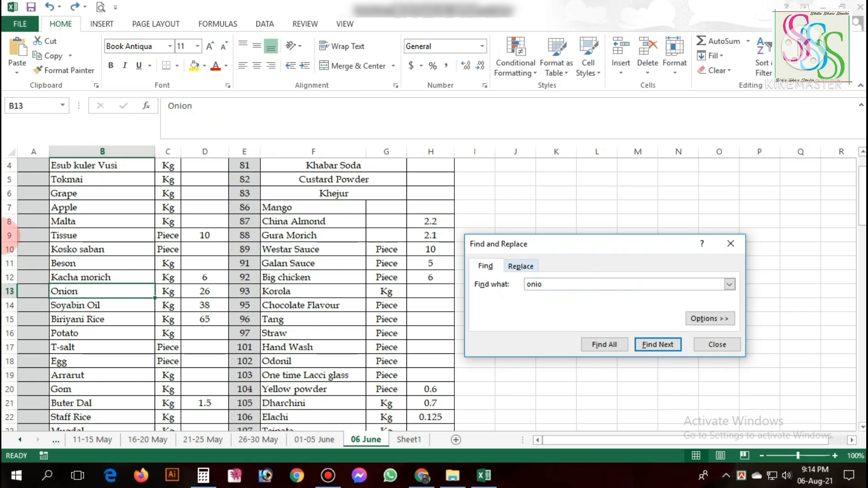
click(88, 289)
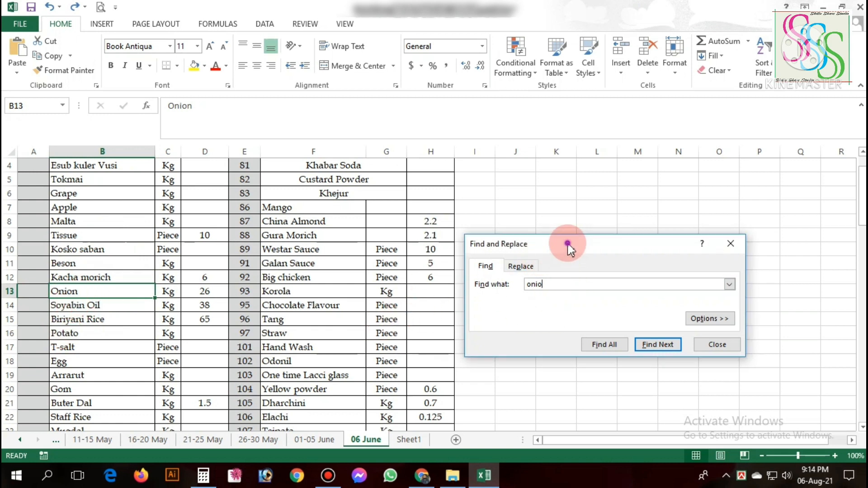
drag(568, 244, 636, 214)
click(285, 277)
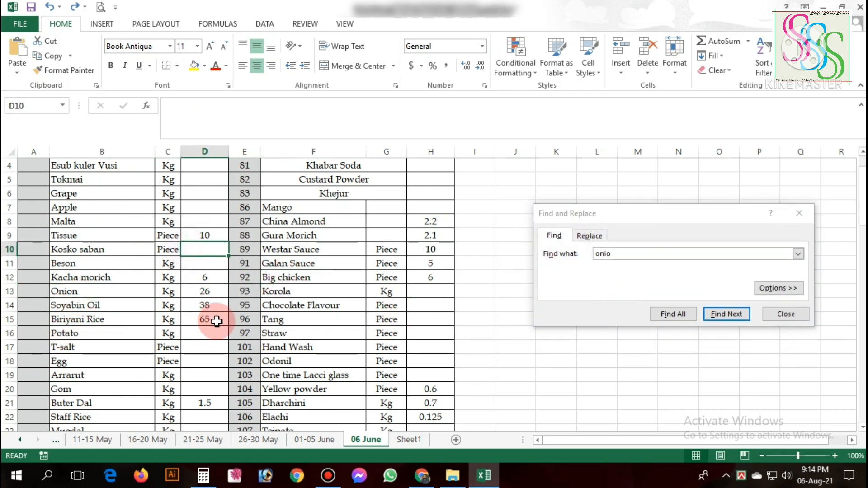
click(307, 303)
click(184, 332)
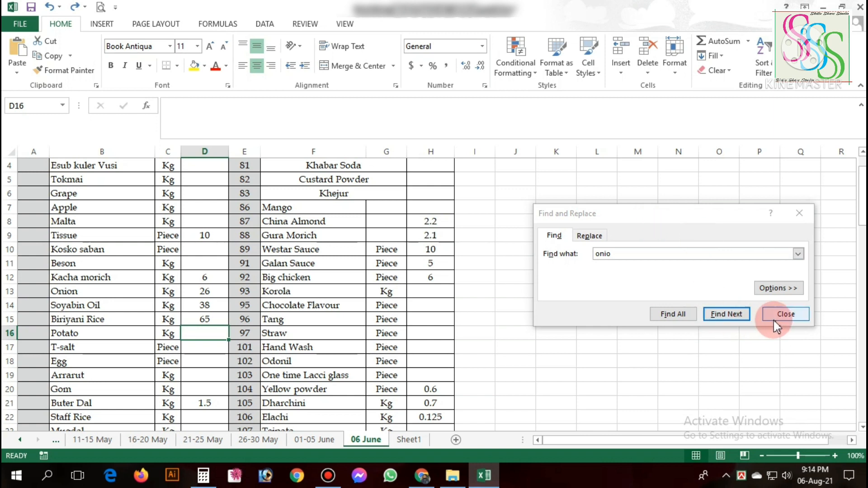
click(795, 215)
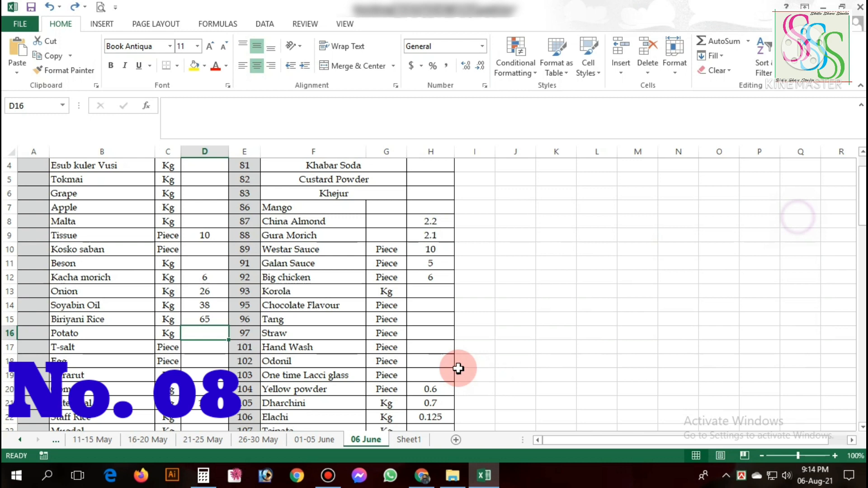
click(205, 305)
scroll(181, 266, up, 1)
drag(101, 221, 101, 346)
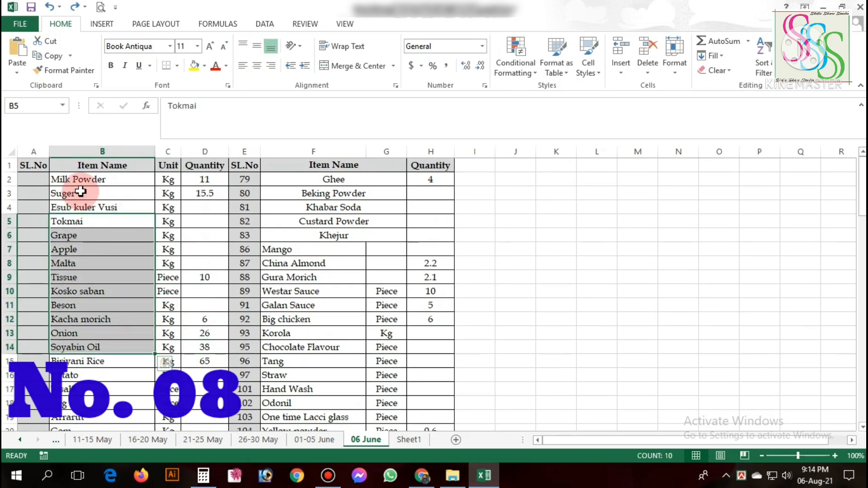
drag(472, 277, 244, 277)
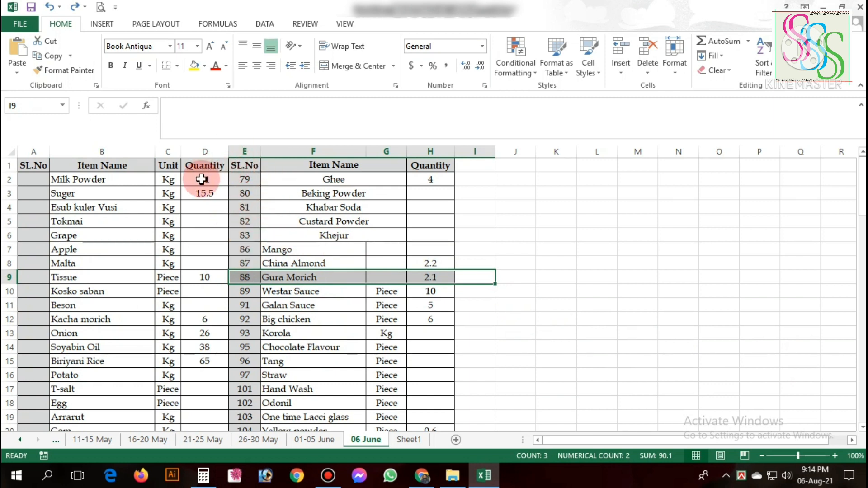
drag(223, 179, 353, 166)
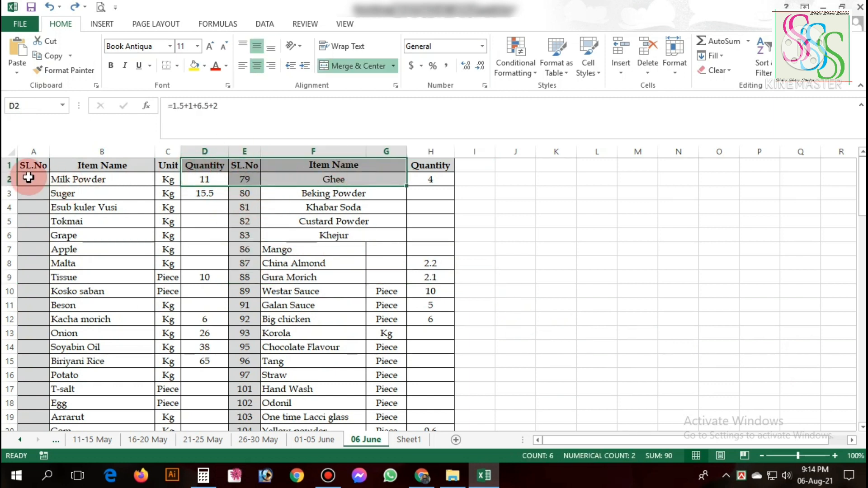
Freeze the top row of the sheet, which holds the SL.No, Item Name, Unit and Quantity headers.
click(11, 166)
click(23, 166)
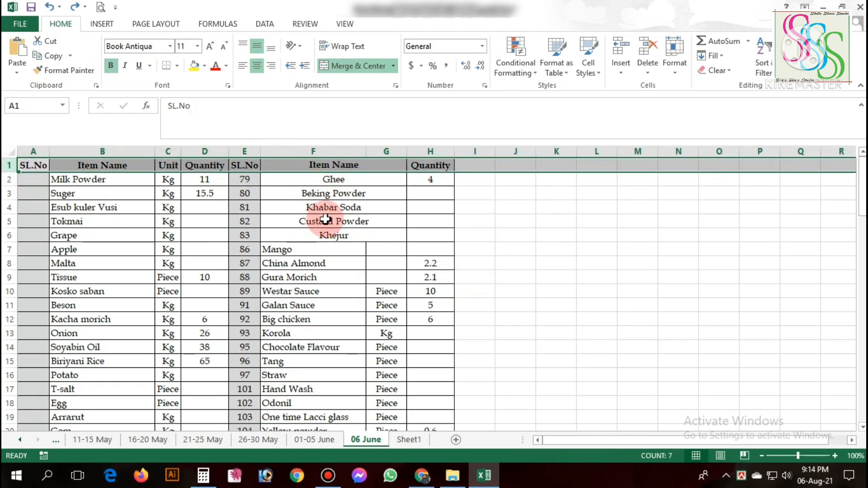
scroll(302, 312, down, 3)
scroll(302, 313, up, 1)
scroll(312, 290, down, 2)
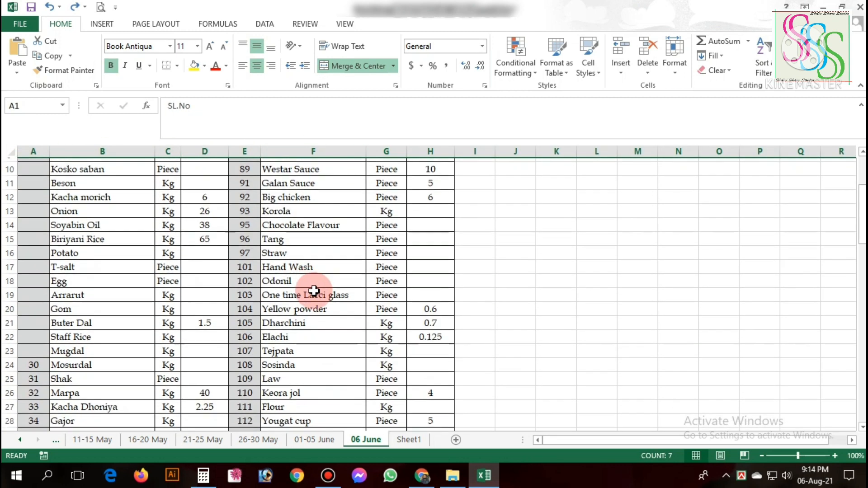
scroll(294, 303, up, 4)
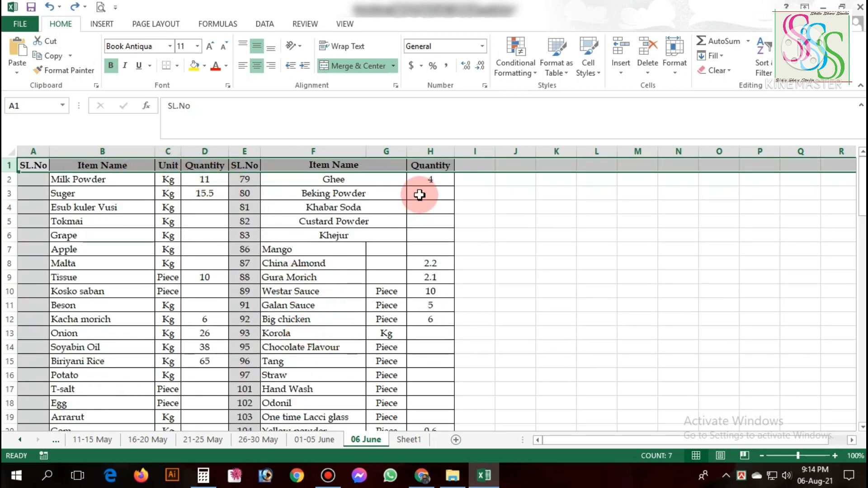
click(302, 22)
click(345, 23)
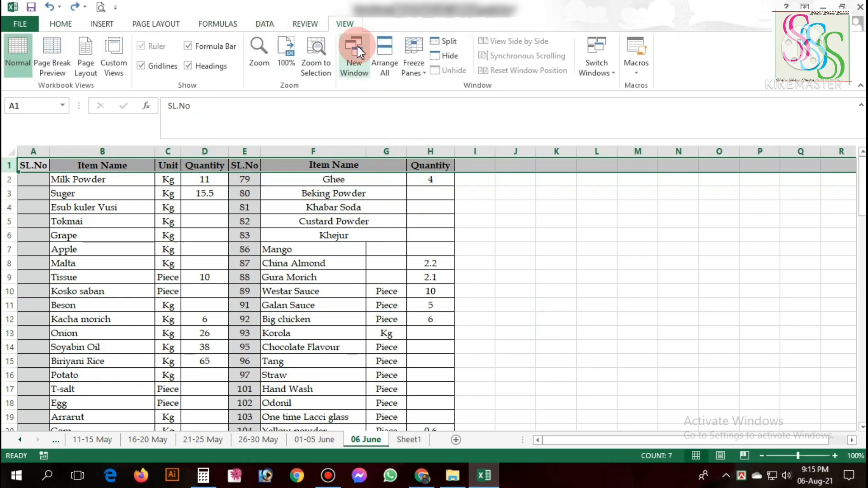
click(414, 63)
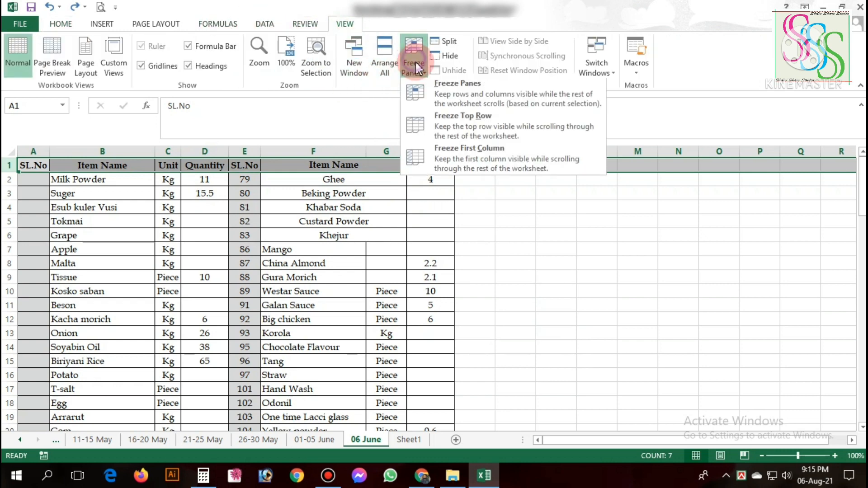
click(452, 127)
Check the position of the header row against the items while moving up and down the list.
scroll(418, 248, down, 1)
scroll(418, 248, down, 3)
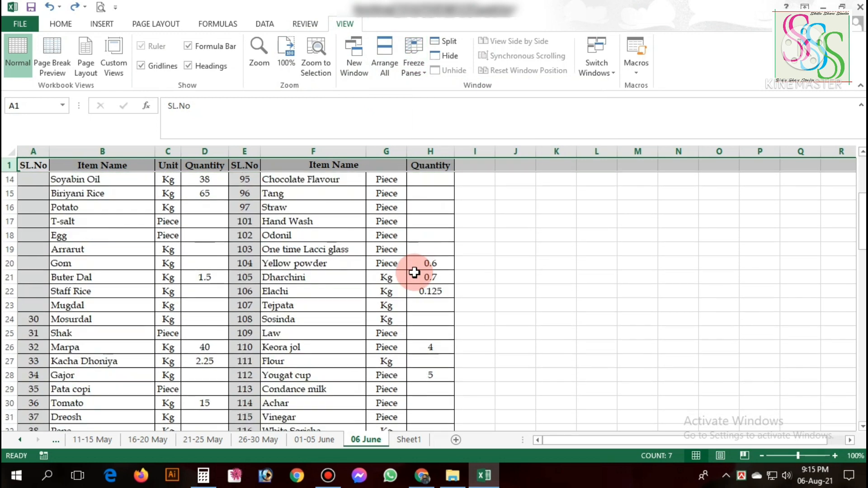
scroll(407, 271, up, 4)
click(313, 208)
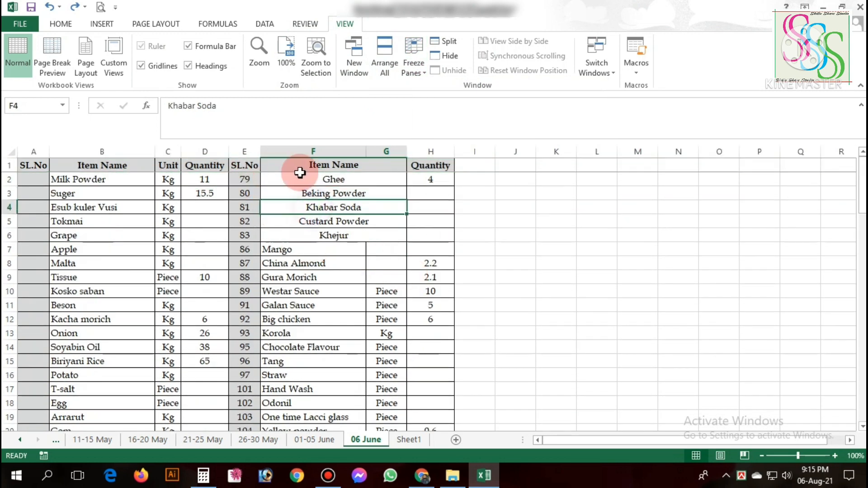
scroll(300, 235, down, 5)
scroll(296, 271, up, 1)
scroll(296, 269, up, 2)
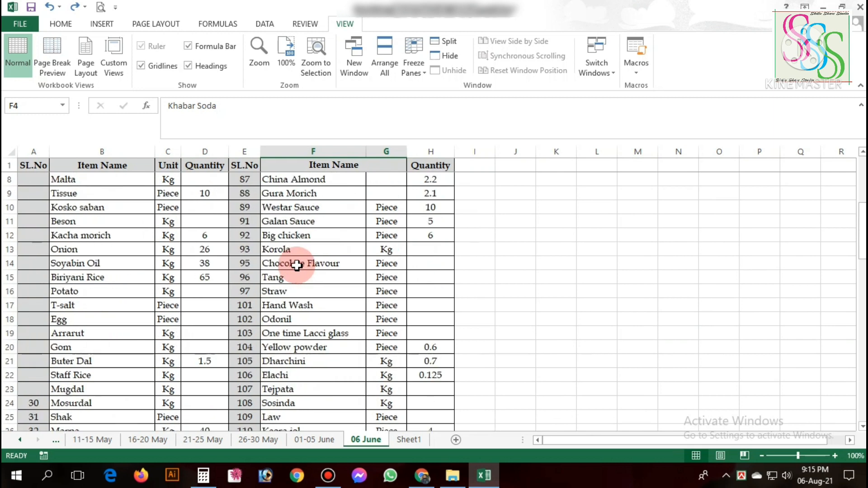
scroll(296, 269, down, 11)
scroll(299, 271, up, 6)
scroll(299, 271, up, 7)
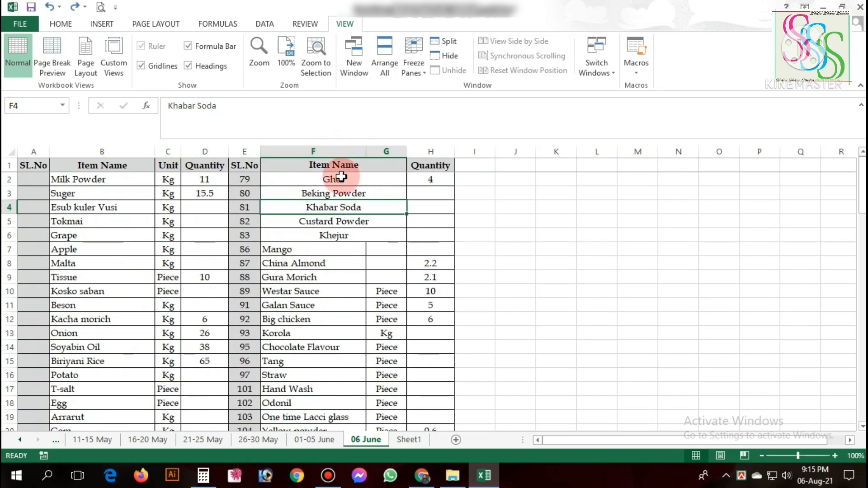
Freeze the first column, SL.No, and check it against the columns from Unit onward.
click(33, 151)
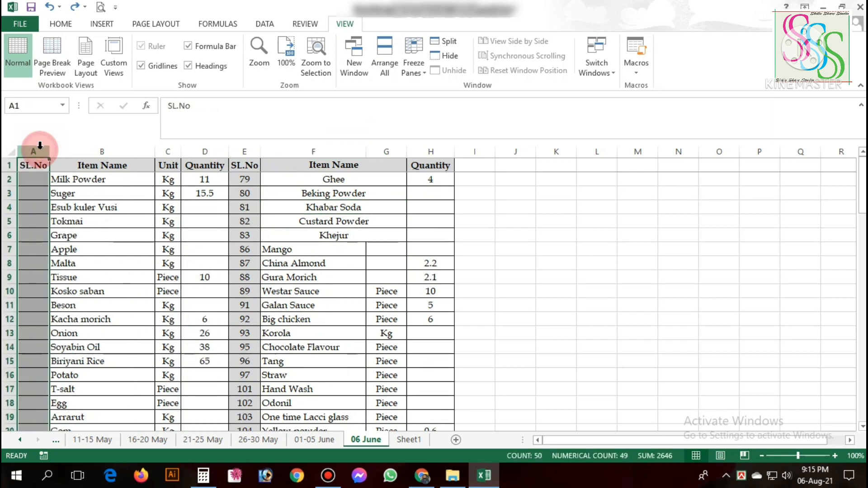
click(412, 45)
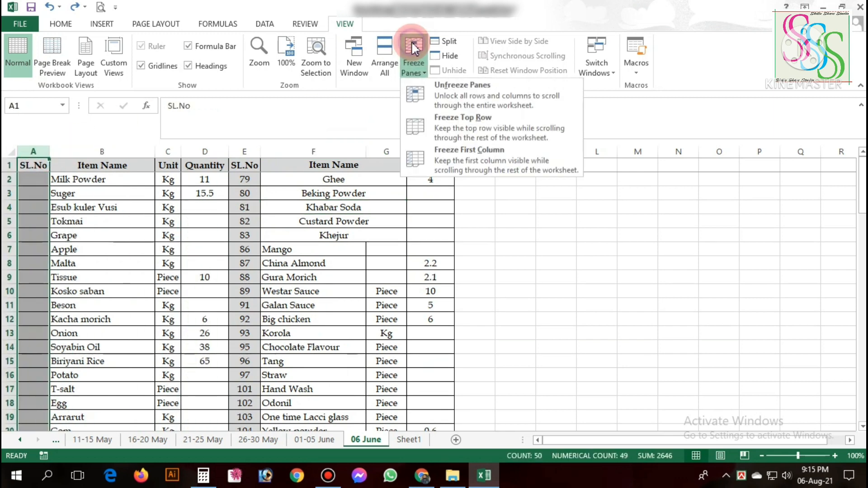
click(449, 158)
click(594, 440)
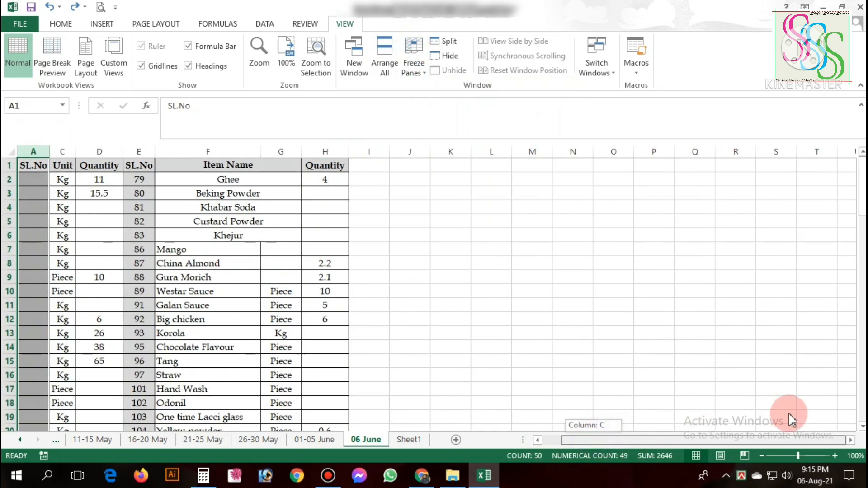
click(33, 207)
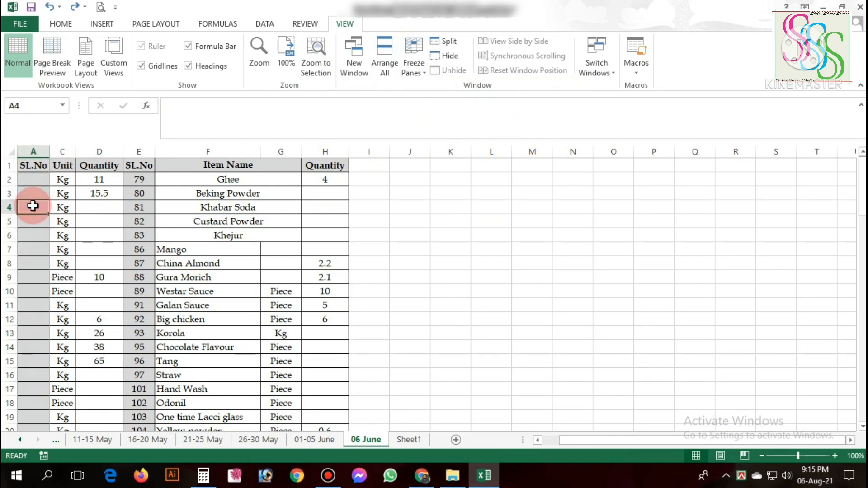
Fill the SL.No column with consecutive serial numbers from 1 to 11 in cells A2:A12.
text(4)
click(43, 180)
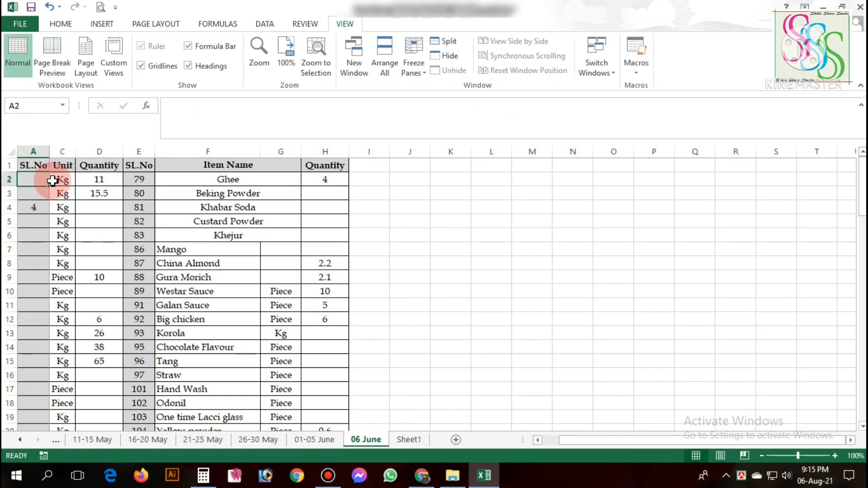
text(1)
key(Return)
drag(49, 186, 35, 318)
drag(615, 444, 60, 264)
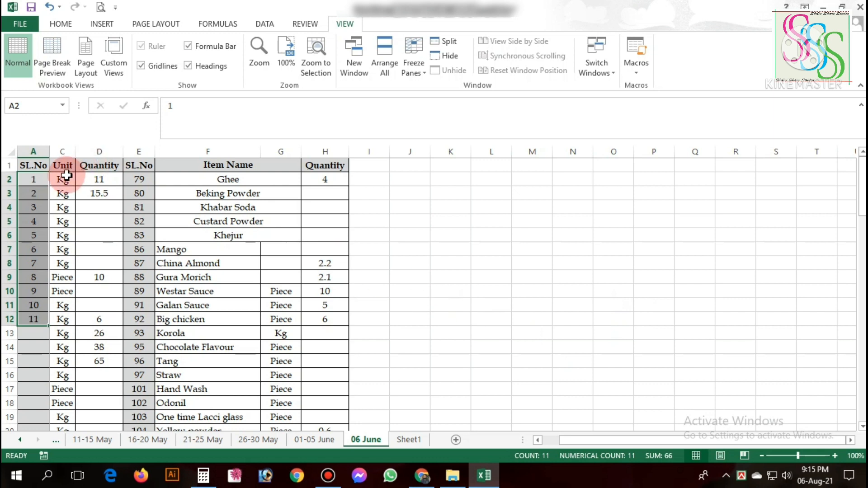
Review the header row and the SL.No cells A2:A15, and unfreeze the first column.
click(63, 178)
drag(33, 166, 368, 159)
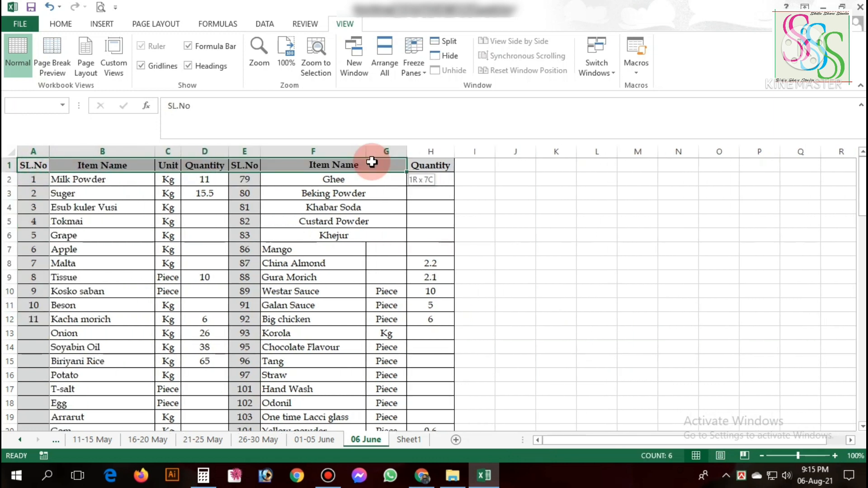
drag(33, 179, 34, 360)
click(419, 52)
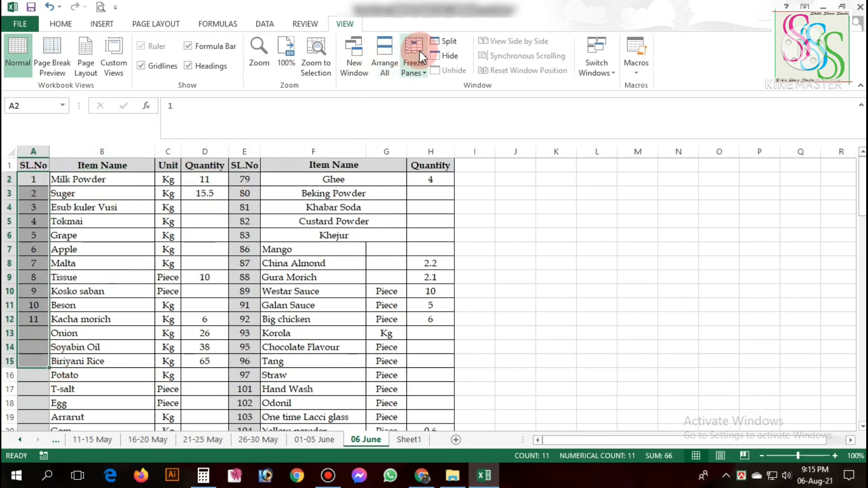
click(447, 105)
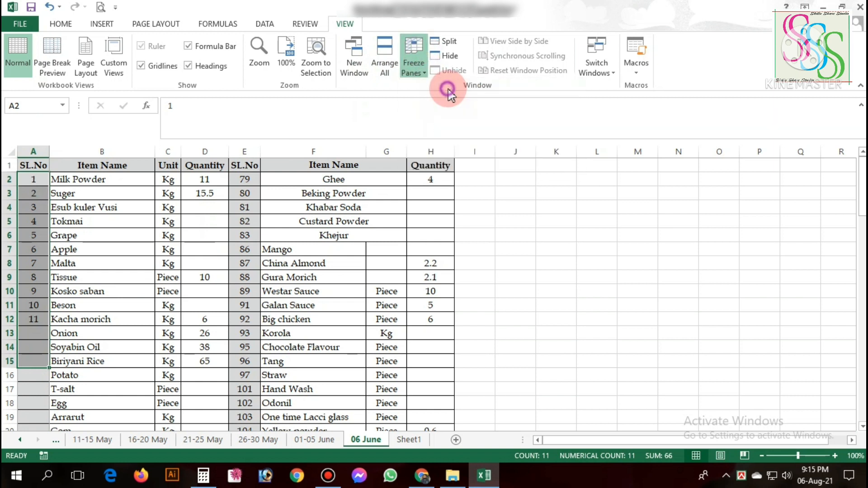
Freeze panes at cell B2 to lock both the header row and the SL.No column, and check them against the list.
click(77, 179)
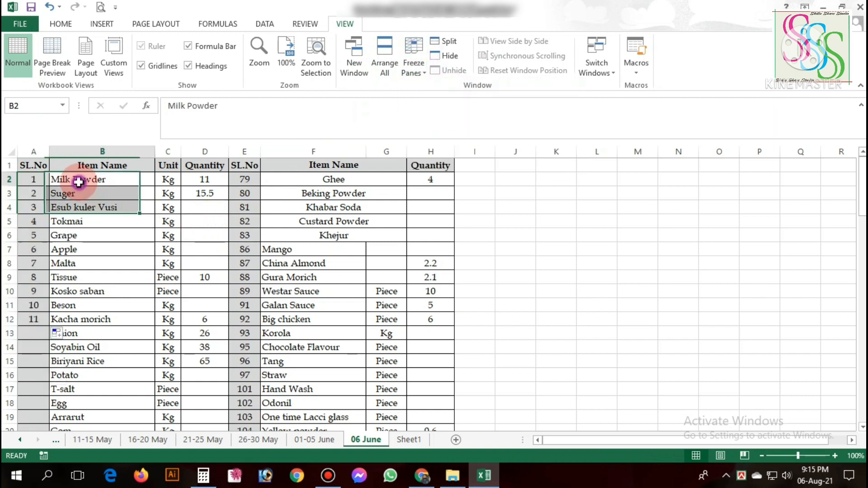
click(413, 59)
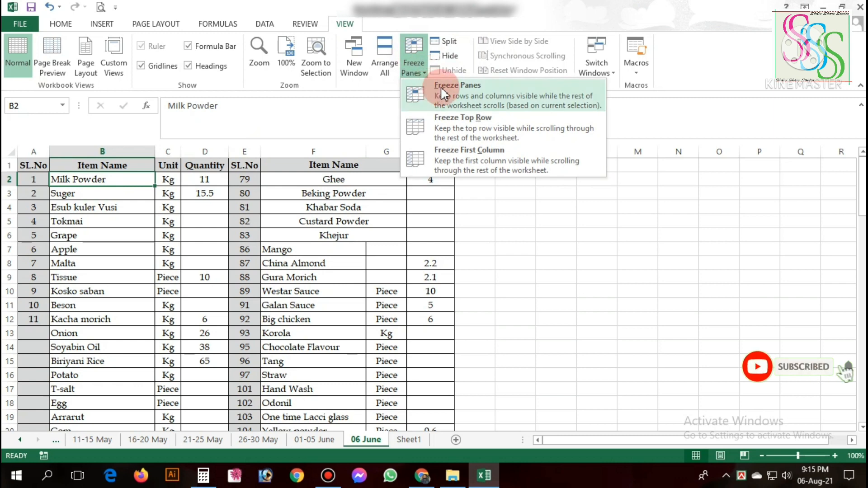
click(474, 89)
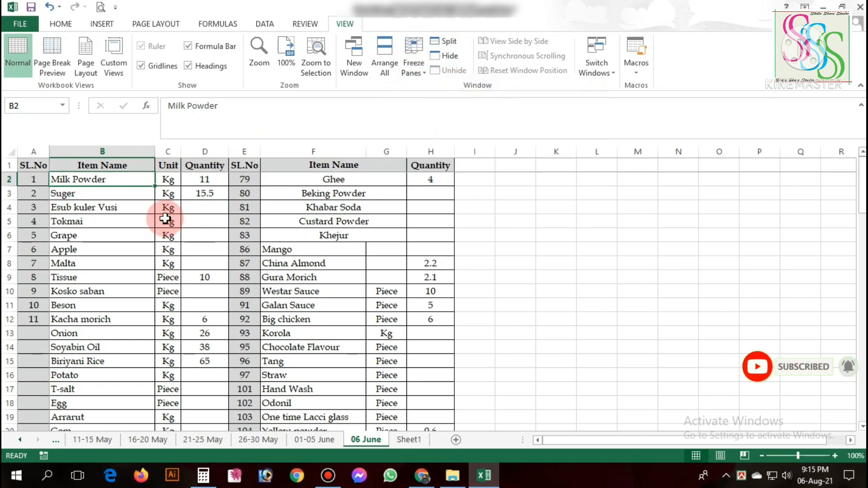
scroll(217, 219, down, 6)
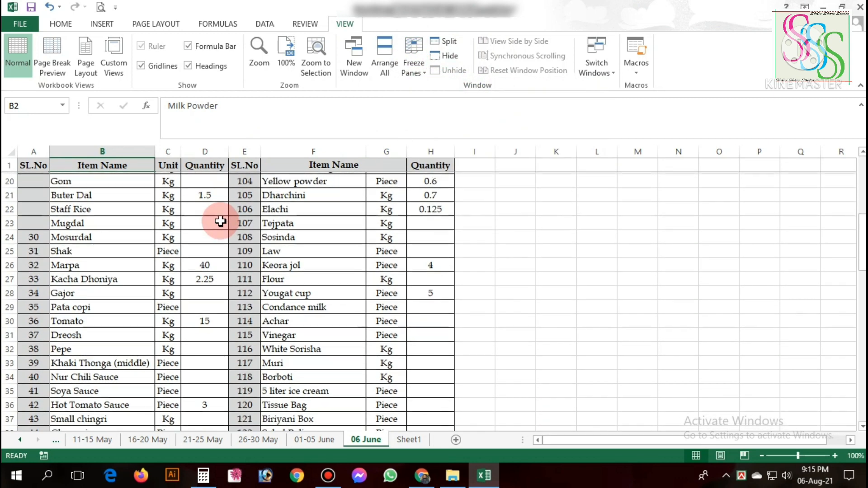
scroll(220, 221, up, 6)
drag(593, 440, 547, 426)
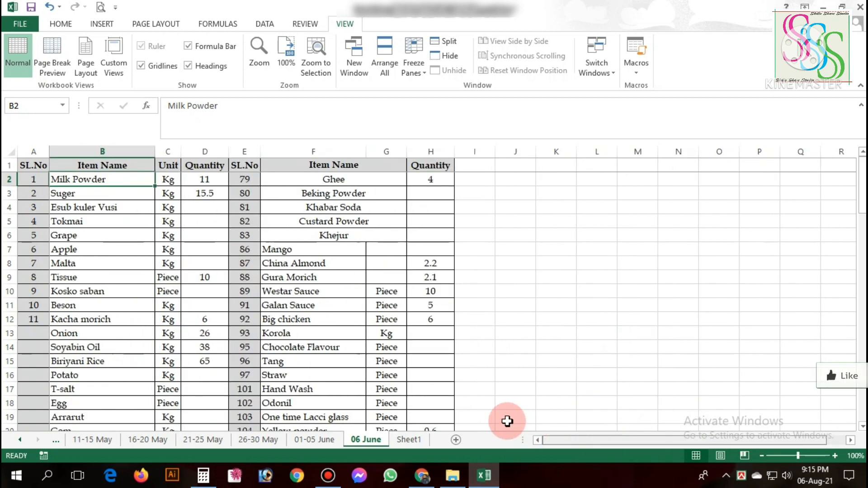
Unfreeze the header row and the SL.No column, and move to the empty cell M11.
click(409, 64)
click(431, 97)
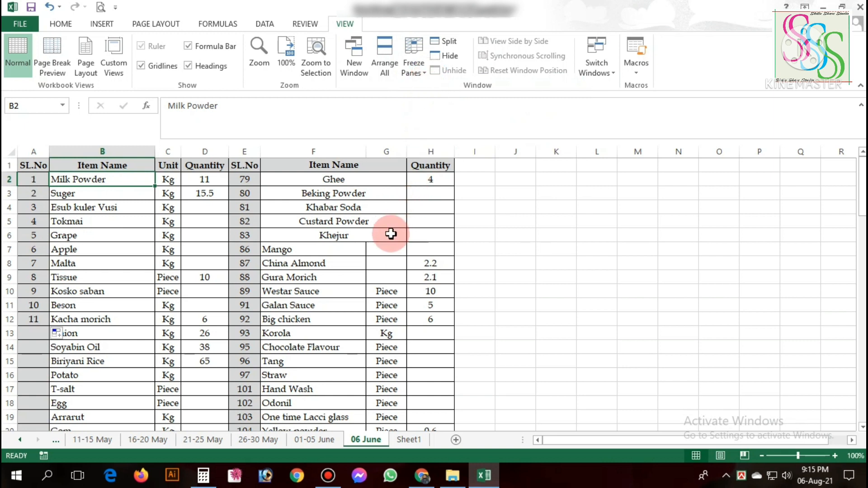
click(622, 301)
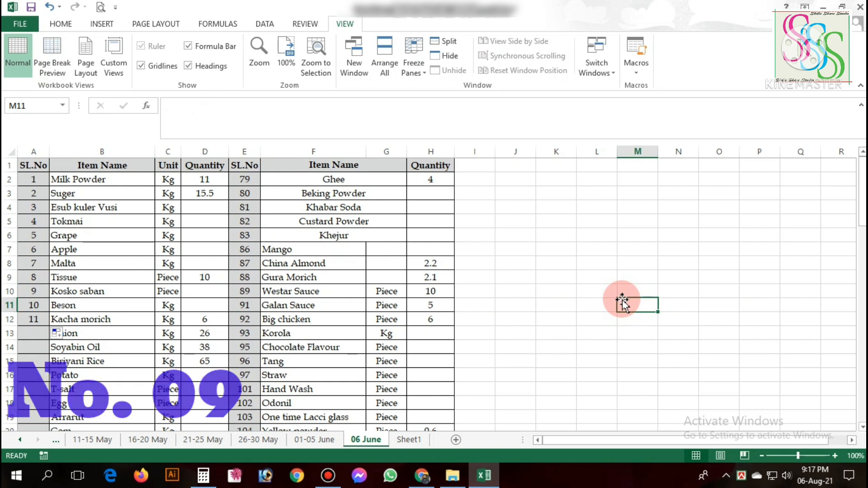
Delete the Galan Sauce entry's cells F11:H11, moving the entries below up, and insert blank cells in the same place.
click(60, 23)
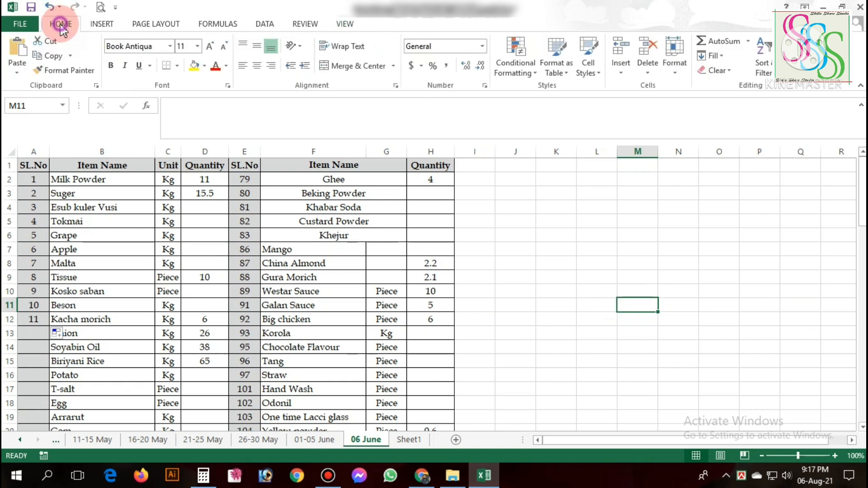
click(316, 305)
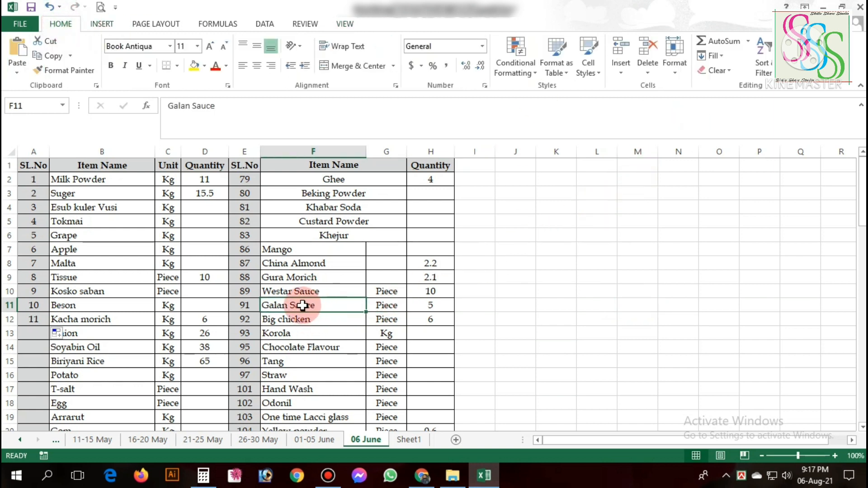
drag(360, 303, 432, 304)
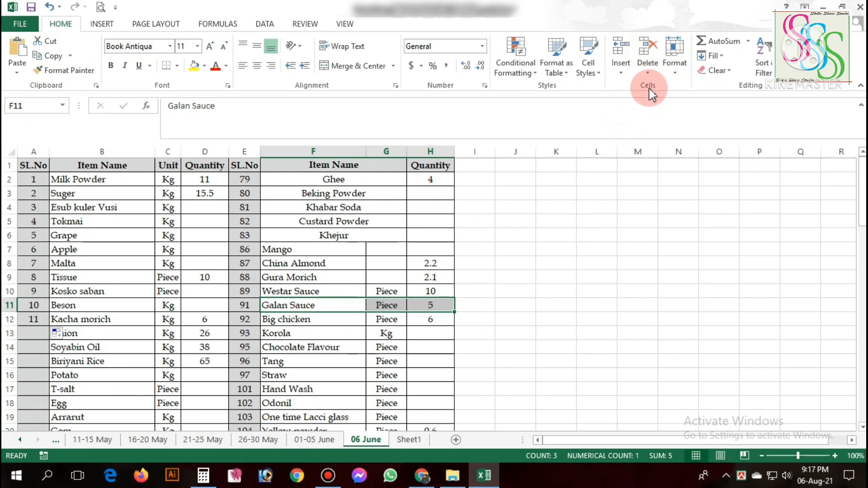
click(647, 53)
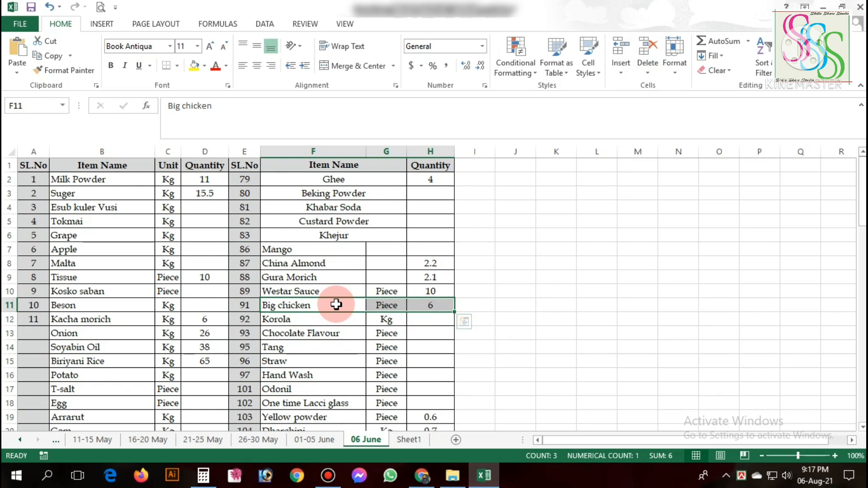
key(ctrl+z)
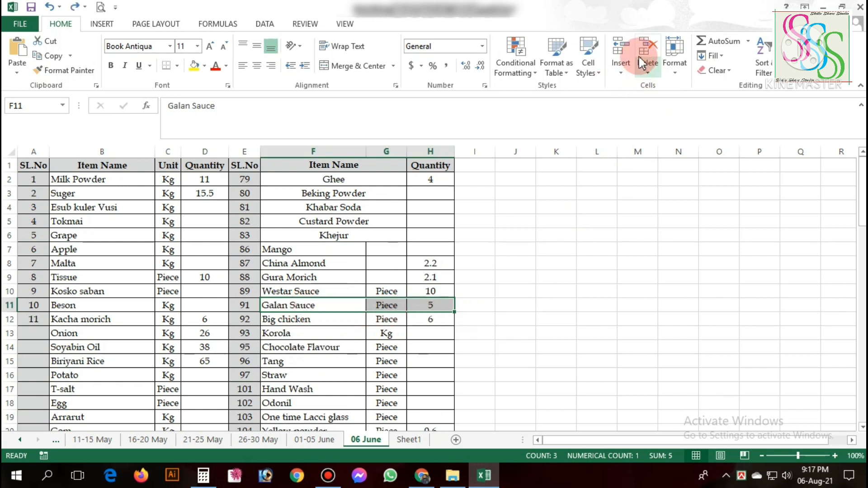
click(644, 53)
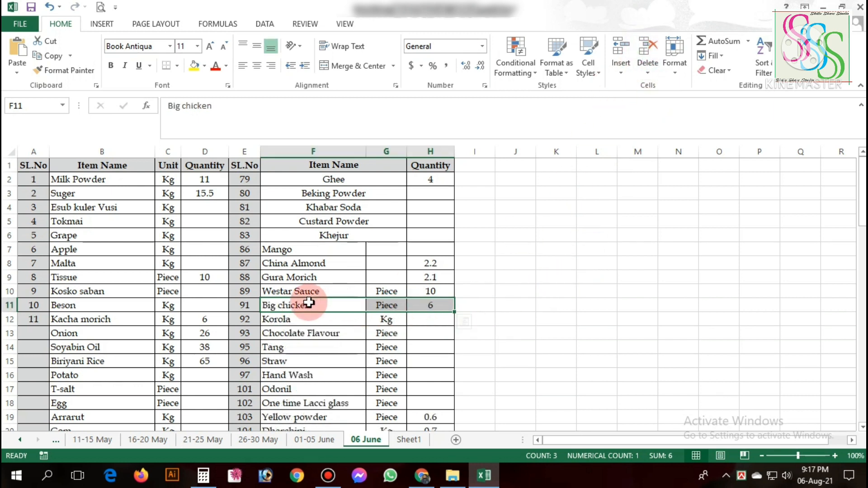
click(621, 53)
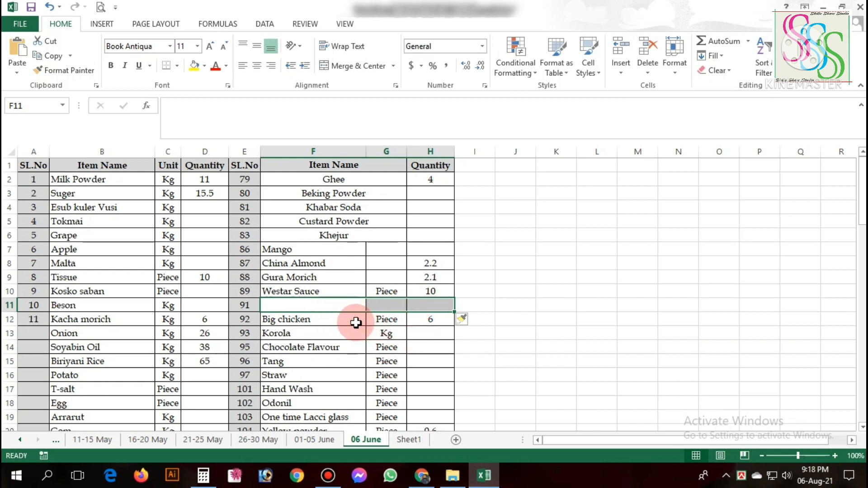
Insert blank cells at B12:D19, undo that insertion, and insert them again with the Shift cells down option.
drag(120, 318, 194, 418)
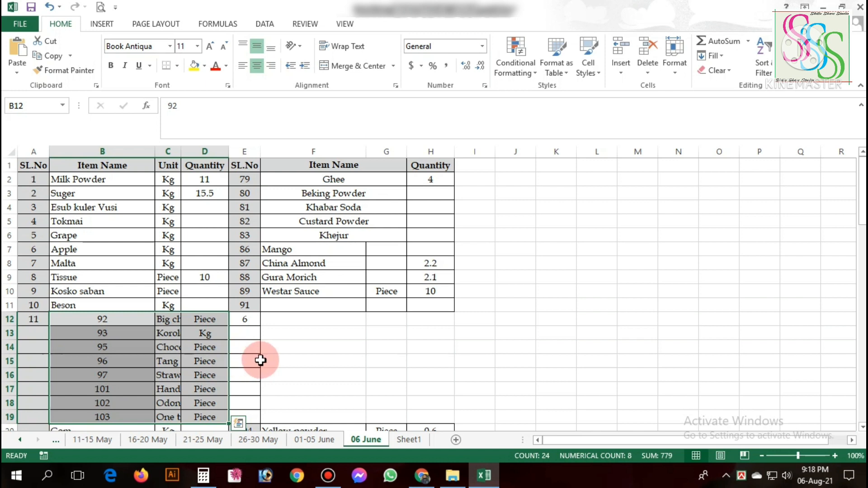
key(ctrl+z)
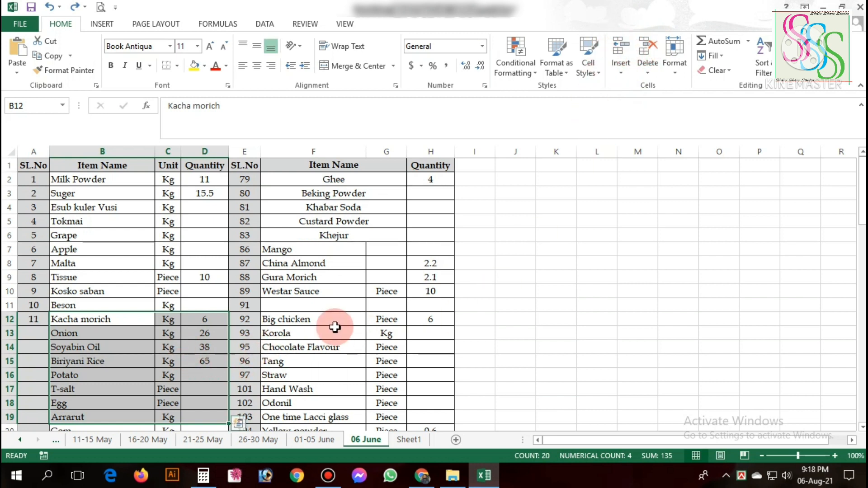
key(ctrl+shift+plus)
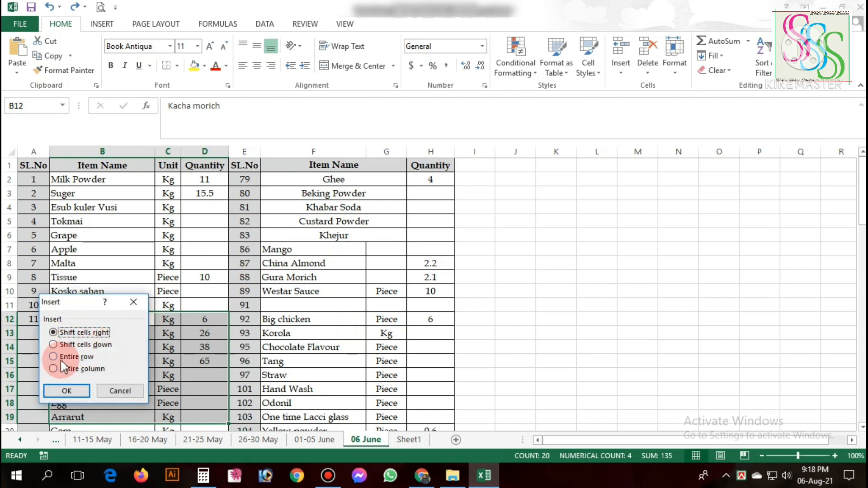
click(83, 344)
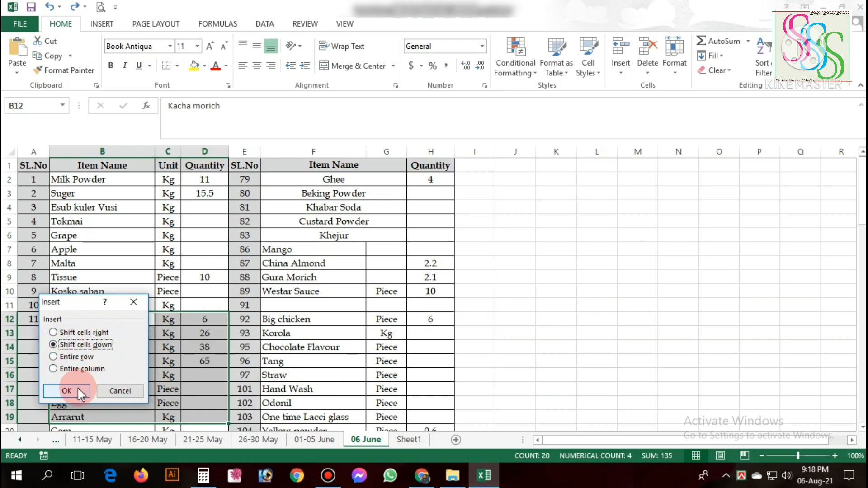
click(77, 389)
scroll(154, 229, down, 3)
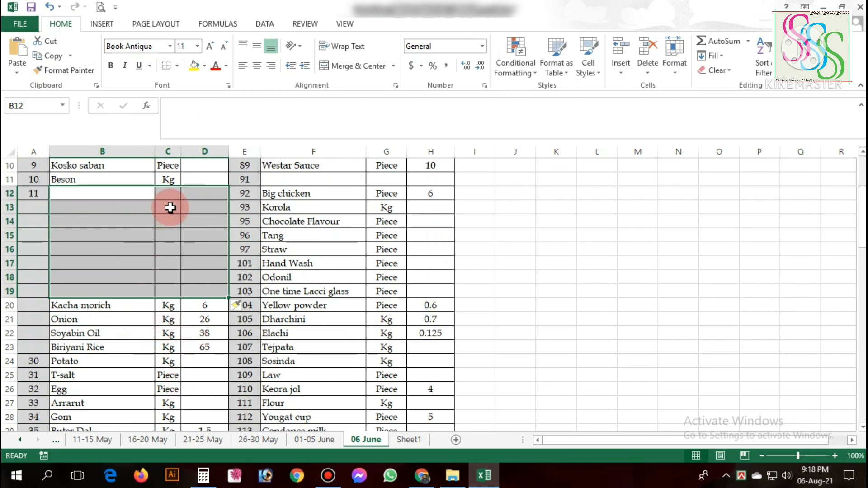
Delete the blank cells B12:D18 with the Shift cells up option.
drag(147, 193, 198, 277)
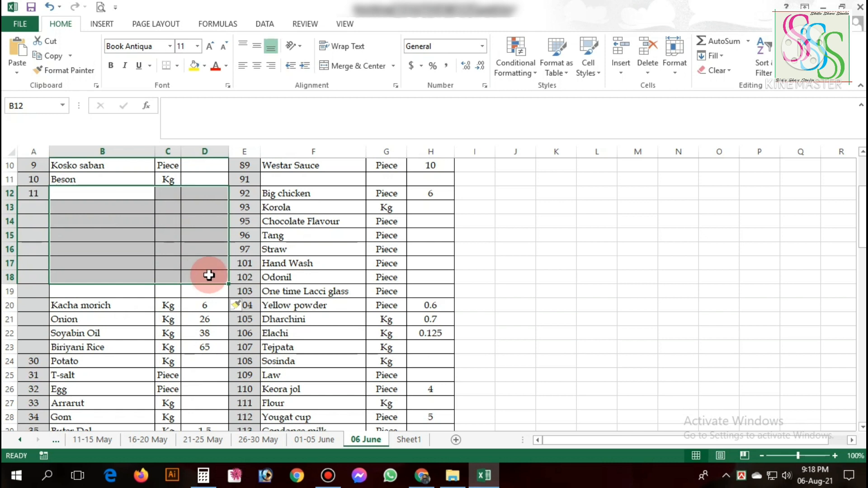
key(ctrl+minus)
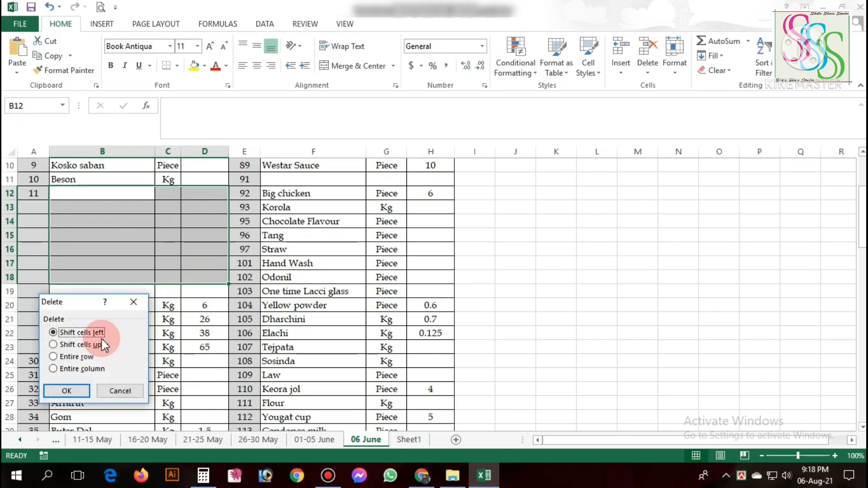
click(79, 345)
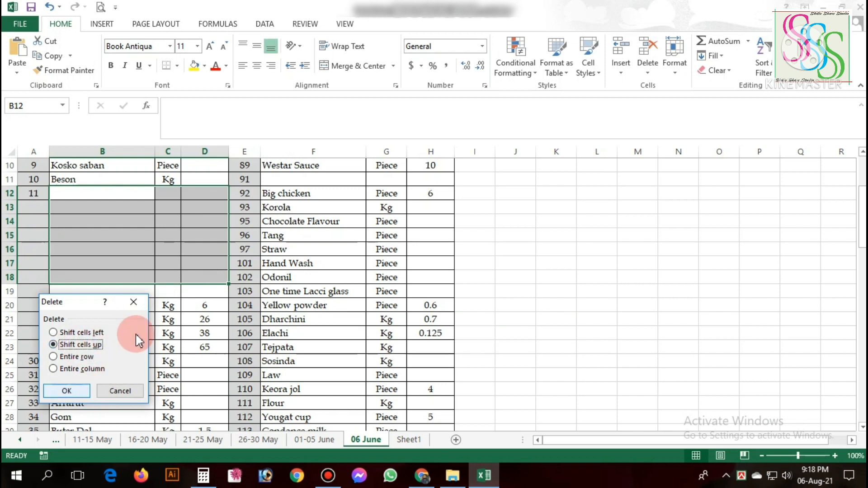
click(66, 390)
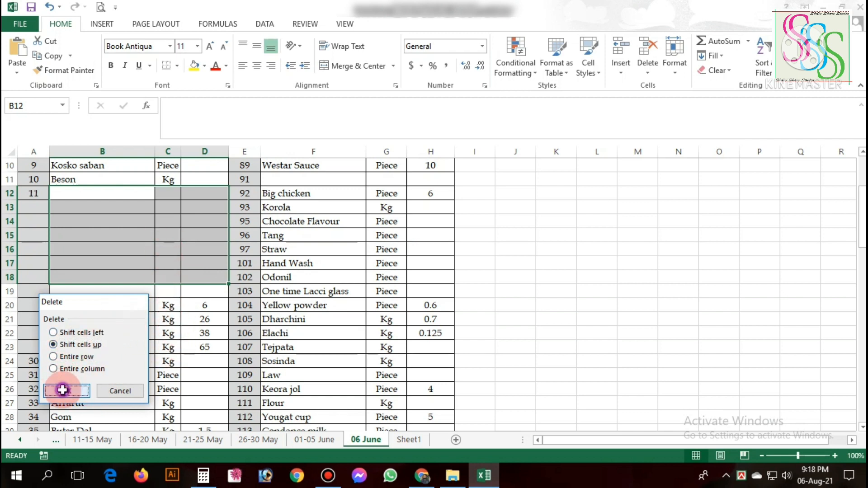
click(147, 222)
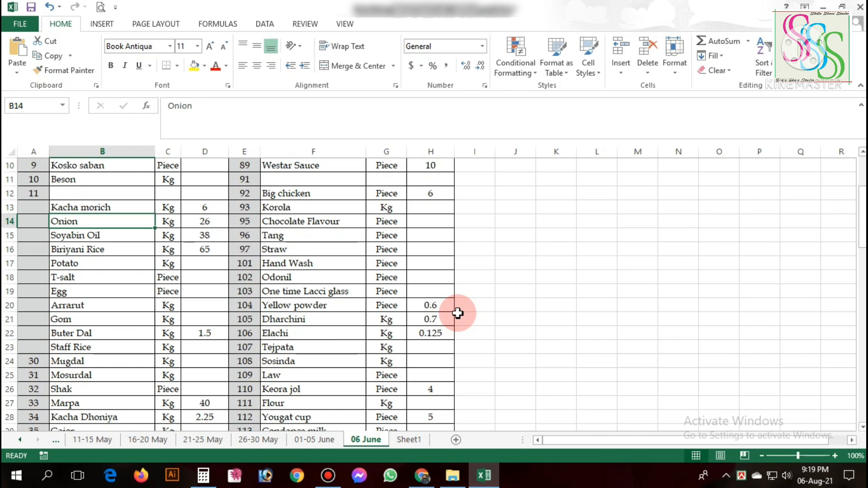
scroll(696, 317, up, 3)
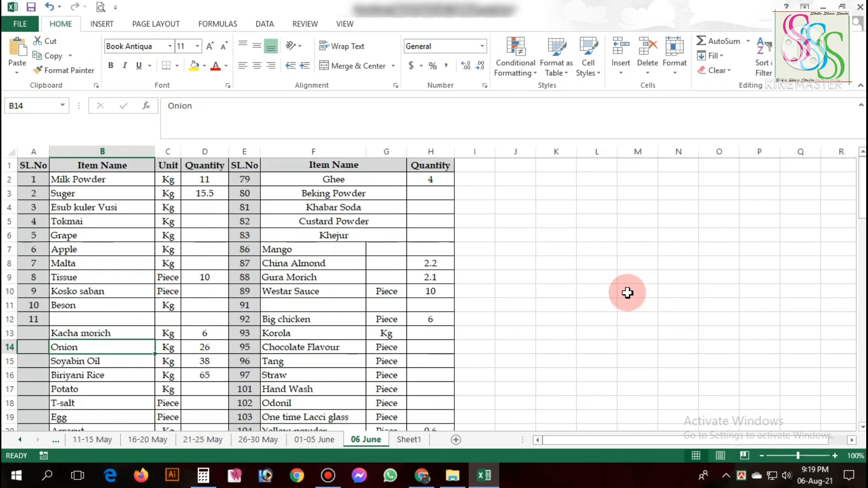
Enter the date 06-08-2021 in cell J8 and fill consecutive dates down to J19.
click(515, 263)
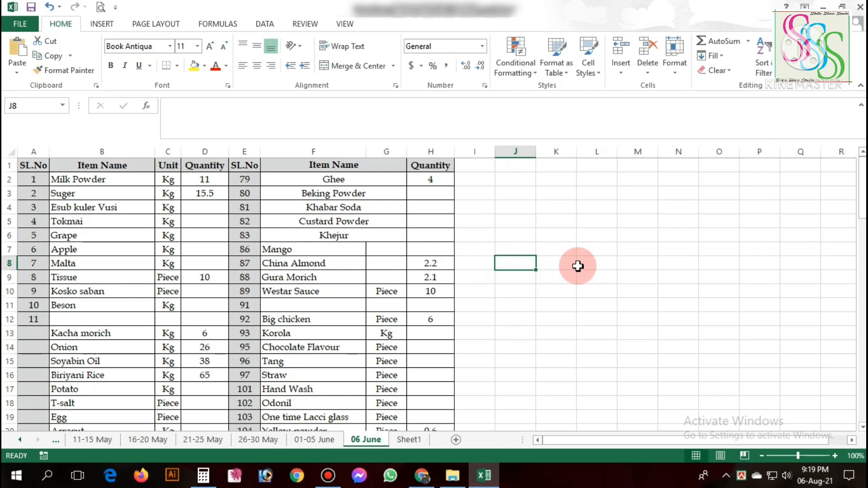
text(06-)
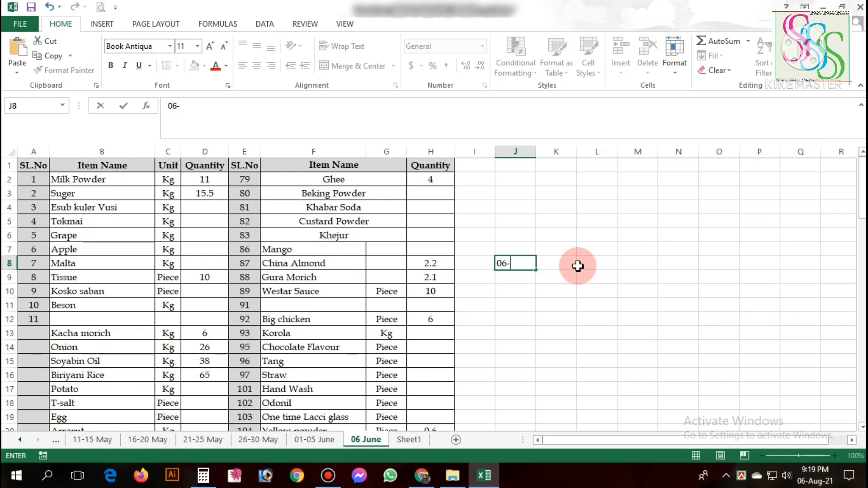
text(08-2021)
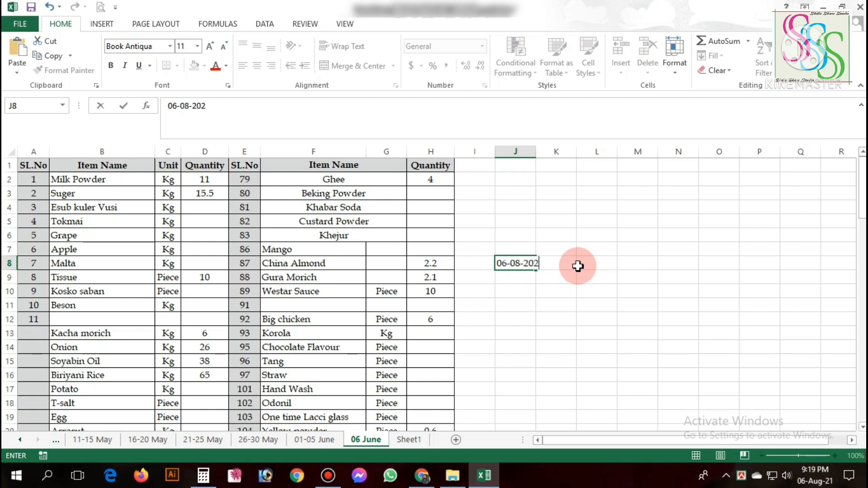
key(Return)
click(510, 263)
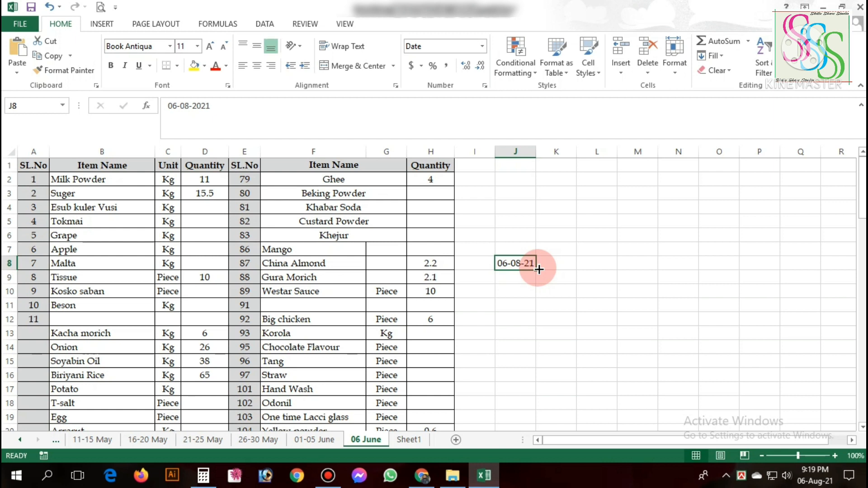
drag(539, 269, 550, 428)
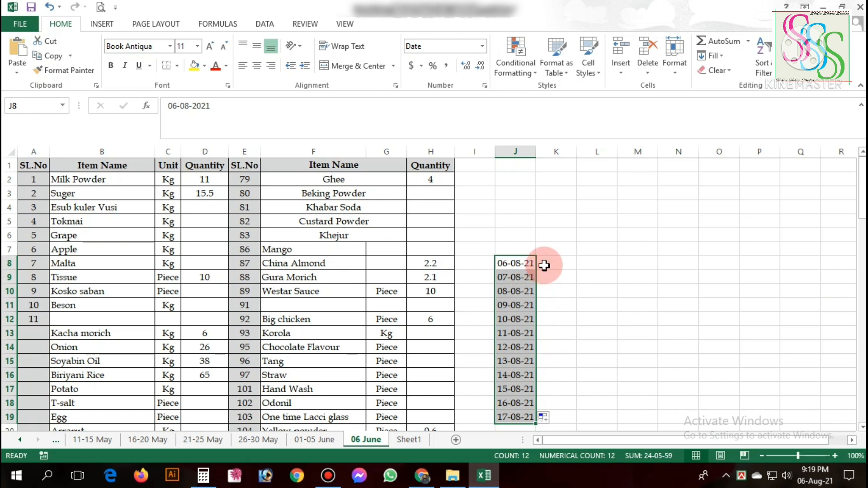
Fill consecutive dates from J8 across to Q8 and clear the filled cells K8:Q8.
click(520, 263)
drag(535, 270, 803, 270)
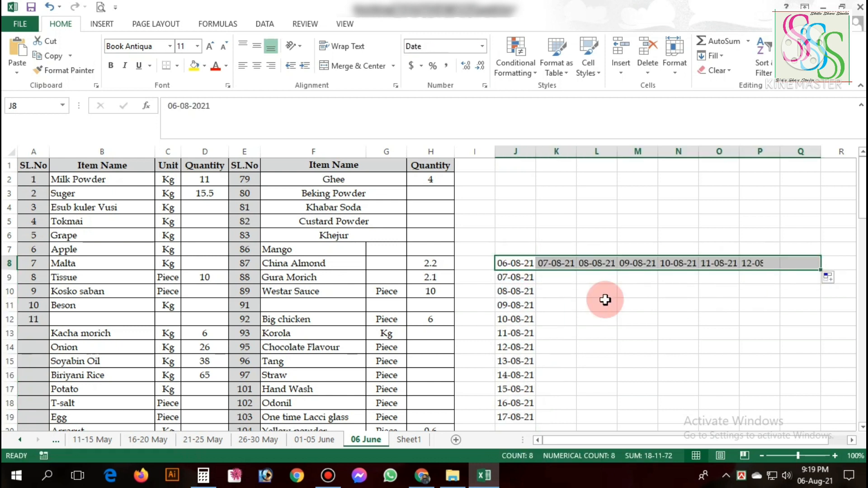
click(518, 281)
drag(558, 267, 805, 265)
key(Delete)
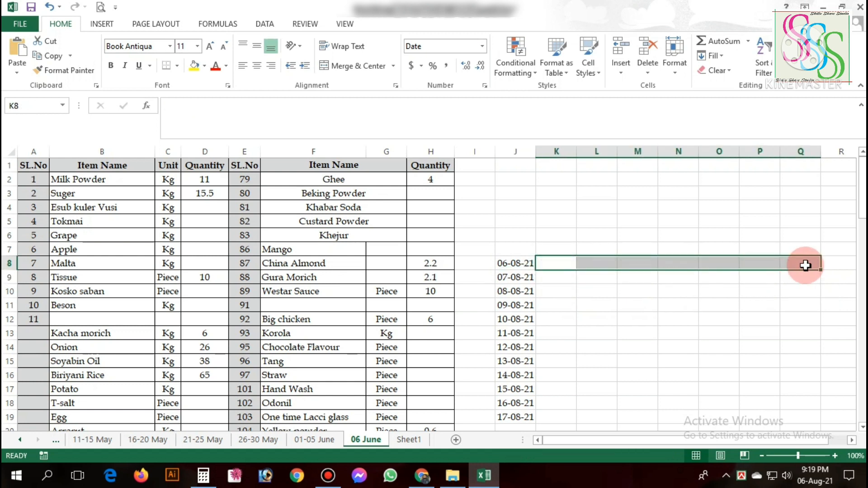
click(551, 275)
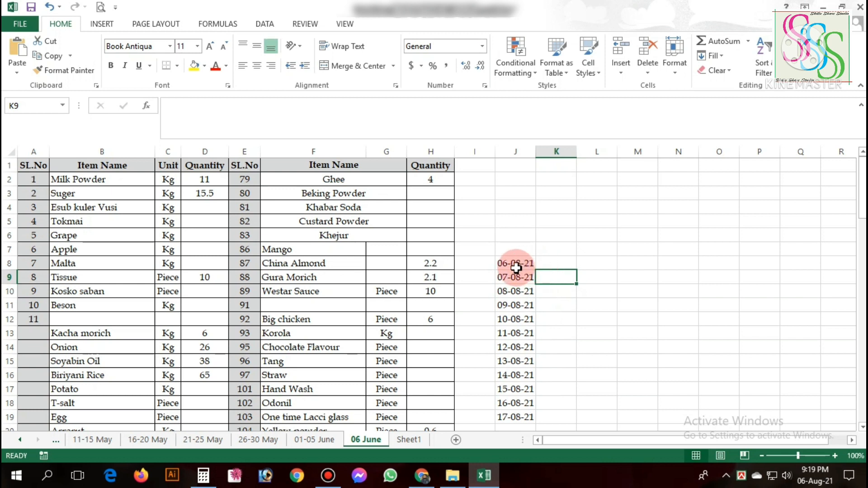
Enter the formula =TEXT(J8, "ddd") in cell K8 to get the abbreviated weekday of the date in J8.
click(549, 263)
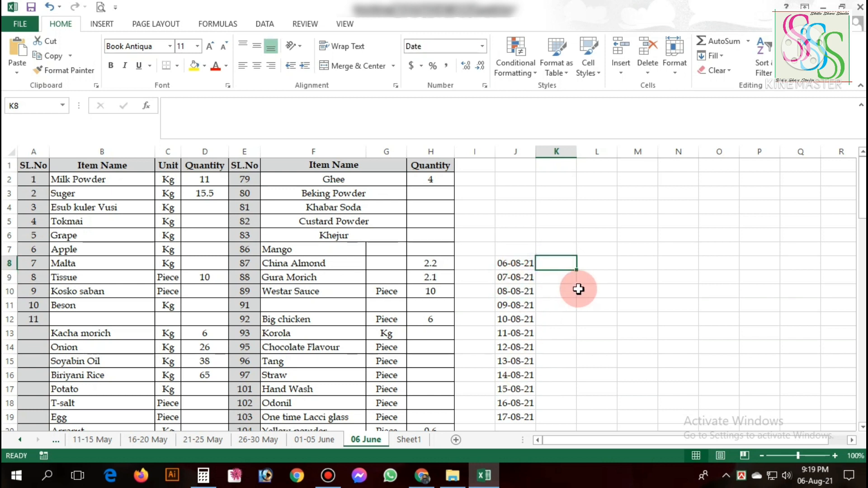
text(=)
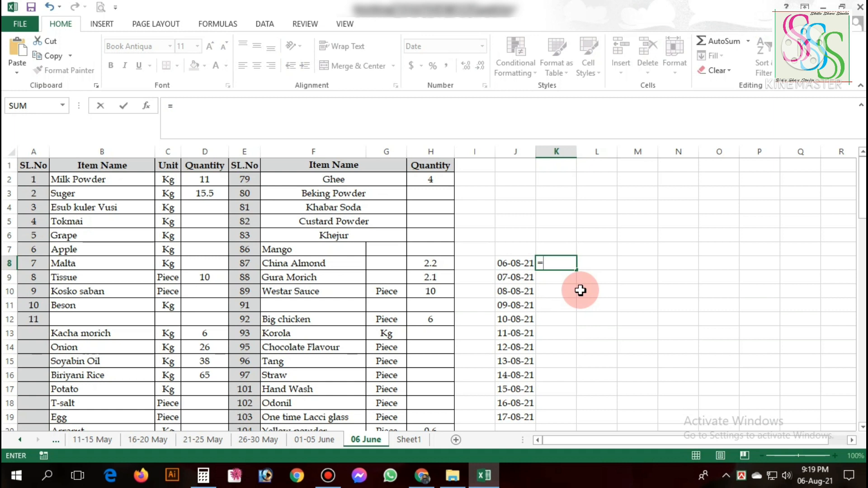
text(text)
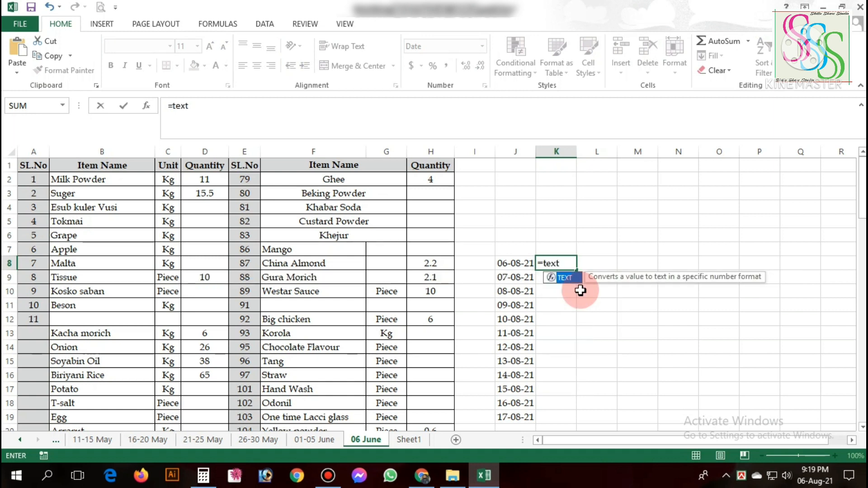
text(()
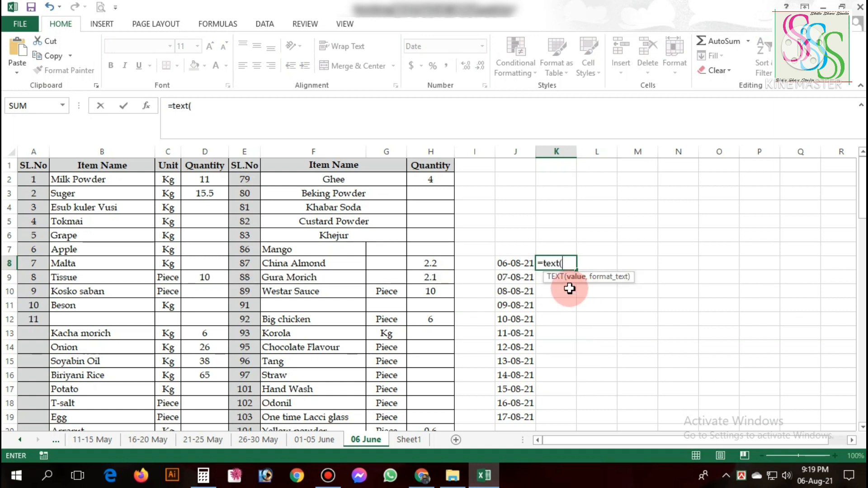
click(512, 266)
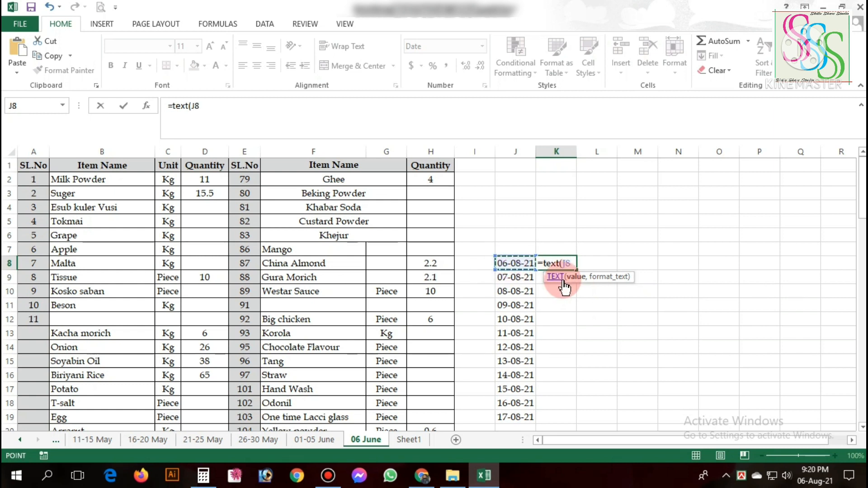
text(,)
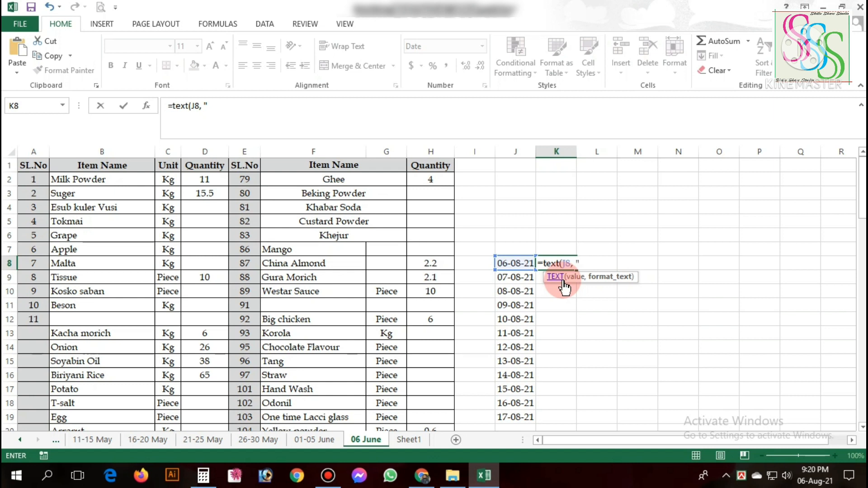
text(d"))
key(Return)
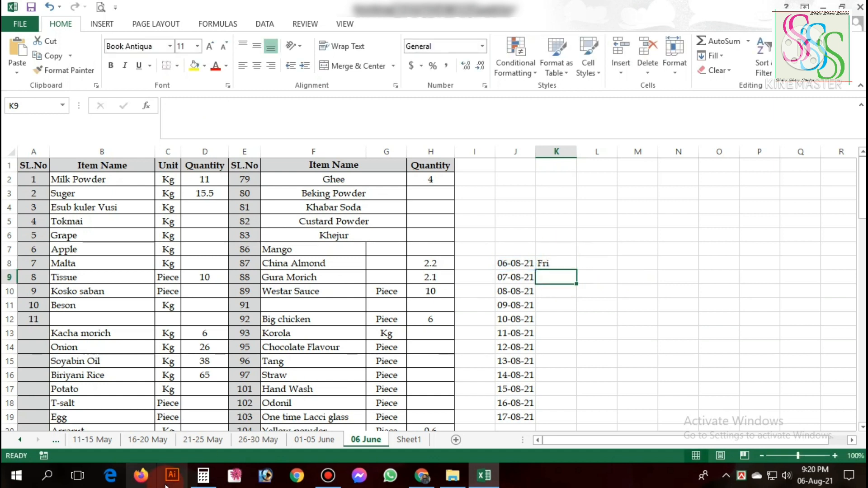
Check the weekday of 6 August 2021 in the system calendar.
click(507, 263)
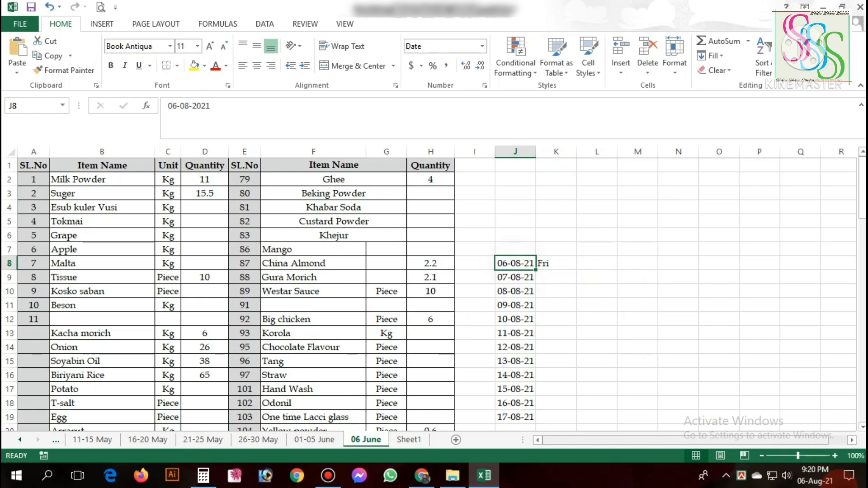
click(815, 474)
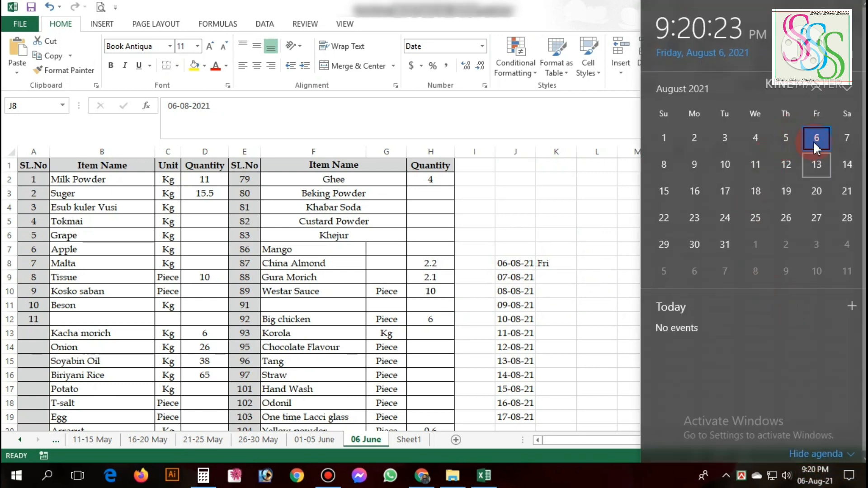
click(596, 235)
Fill the weekday formula from K8 down to K19 and compare the weekdays with the system calendar.
click(568, 263)
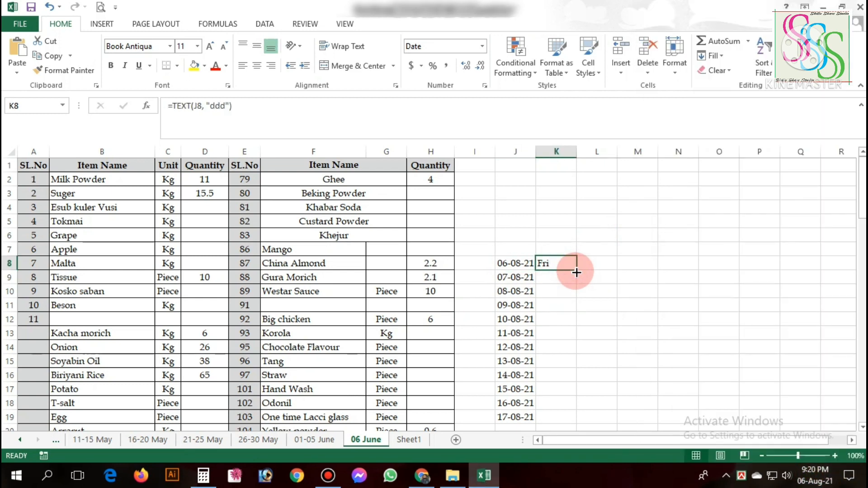
drag(576, 270, 552, 387)
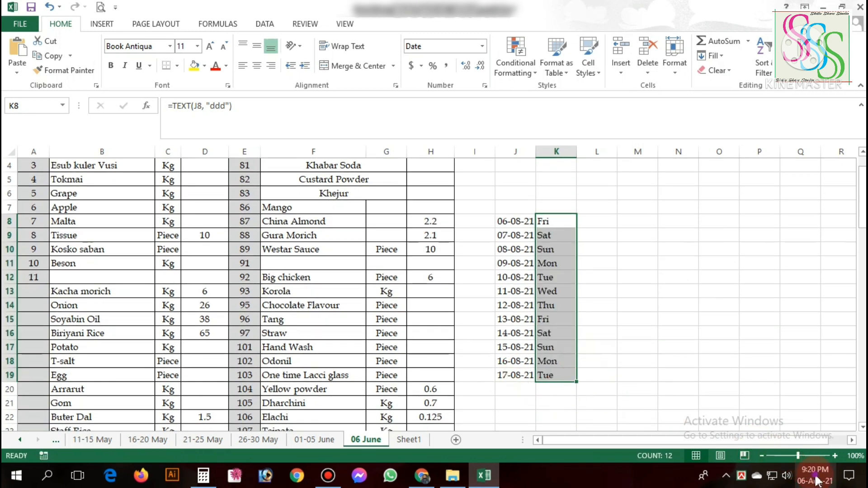
click(815, 475)
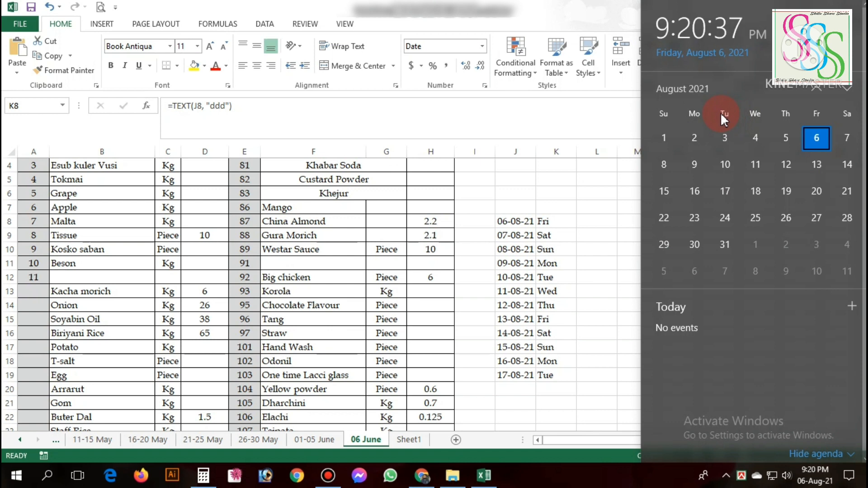
click(548, 230)
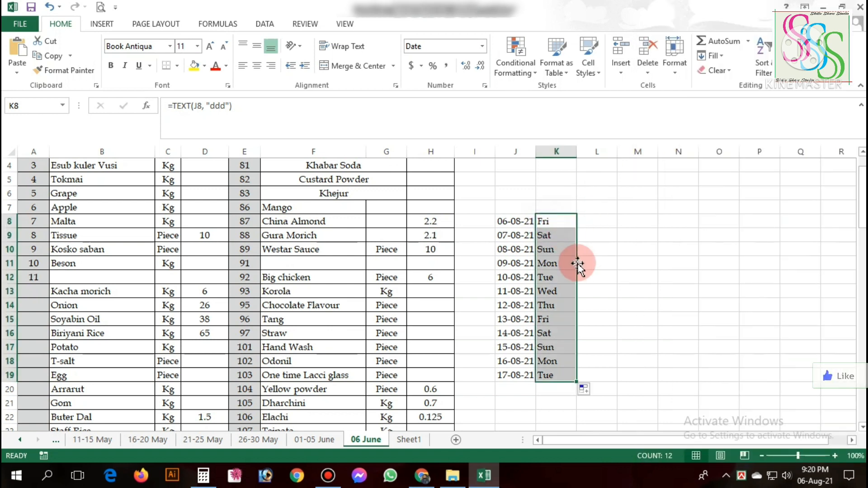
Clear the dates and weekdays in cells J8:K19.
click(638, 290)
drag(529, 221, 546, 371)
key(Delete)
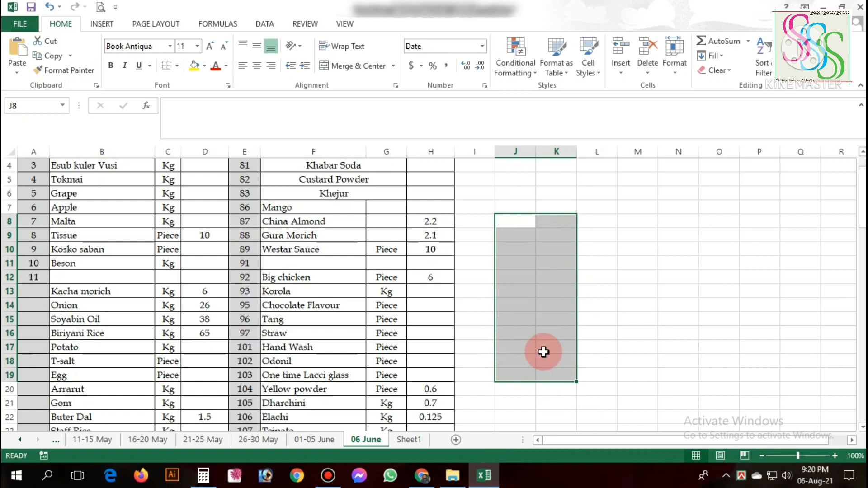
click(538, 289)
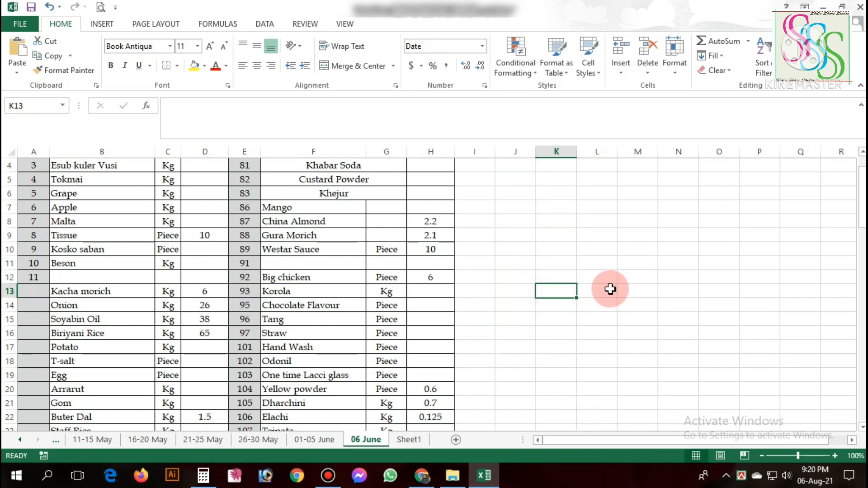